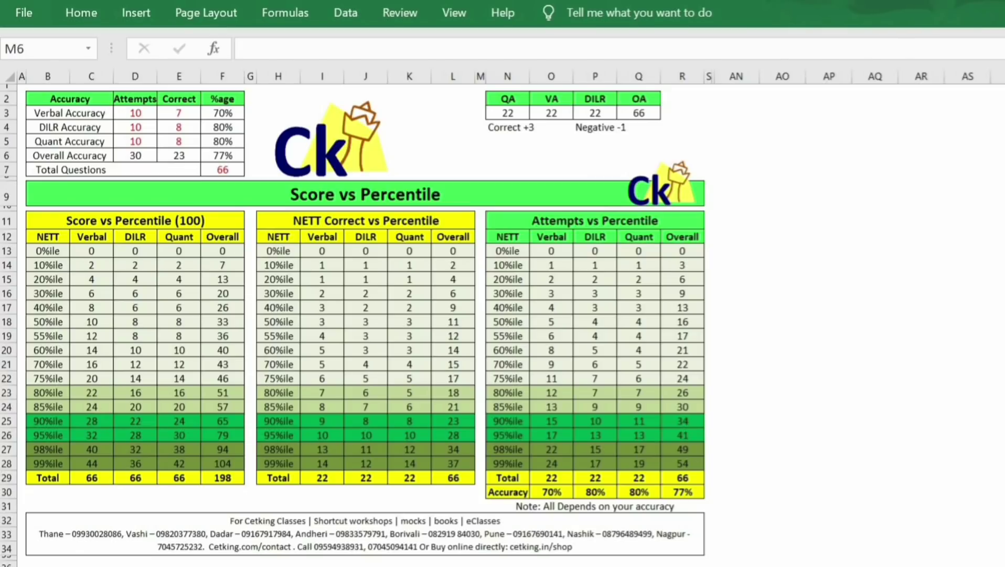
- Change the Total Questions value from 66 to 60, then to 75
{"action": "scroll", "coordinate": [502, 318], "scroll_direction": "up", "scroll_amount": 4}
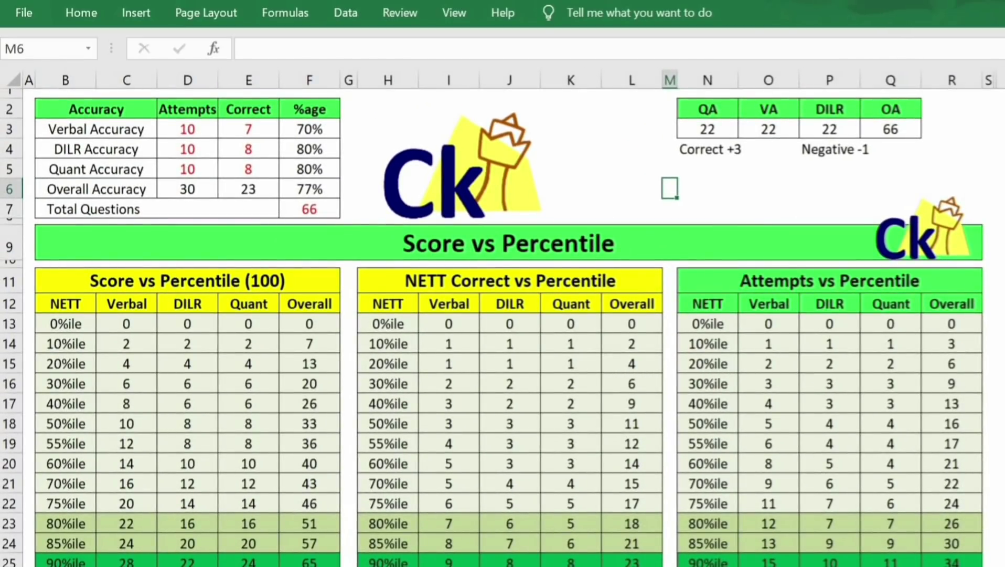
{"action": "left_click", "coordinate": [509, 243]}
{"action": "left_click", "coordinate": [309, 209]}
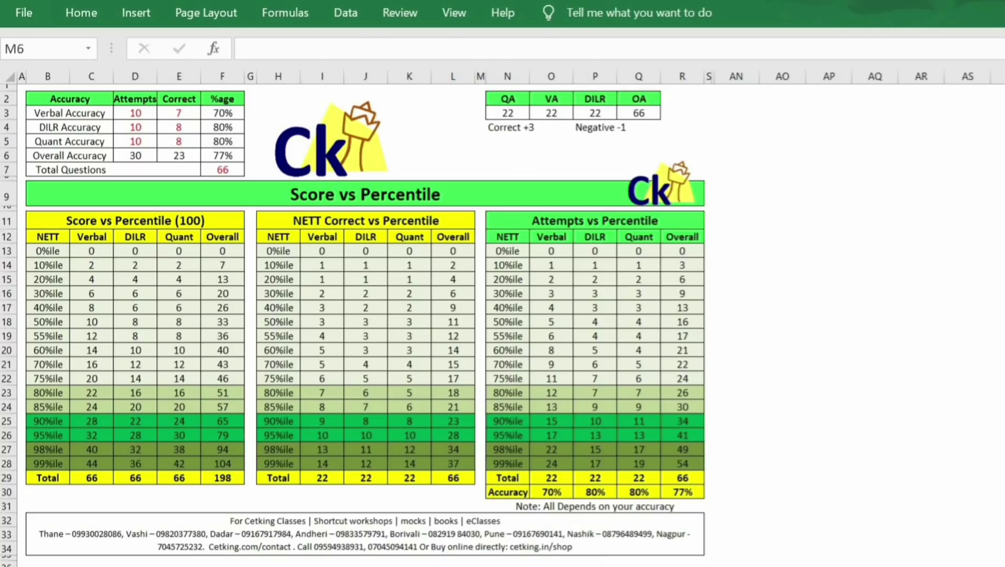
{"action": "scroll", "coordinate": [503, 315], "scroll_direction": "up", "scroll_amount": 3}
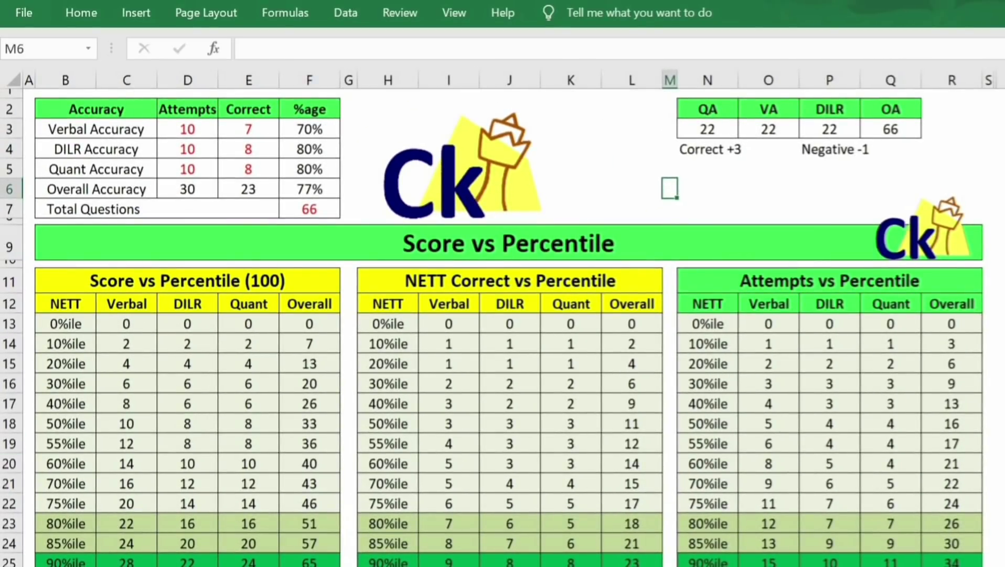
{"action": "left_click", "coordinate": [508, 243]}
{"action": "left_click", "coordinate": [309, 208]}
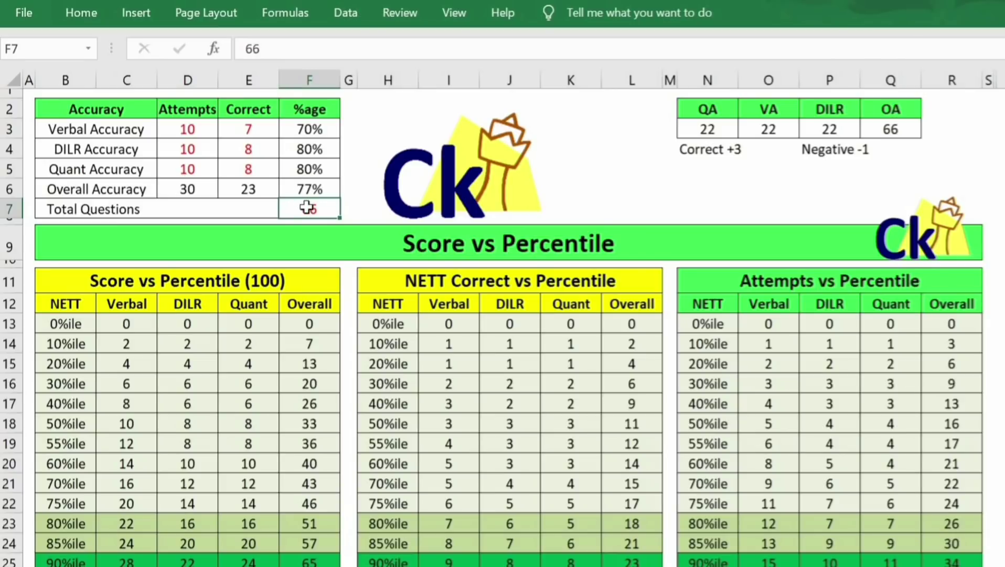
{"action": "type", "text": "60"}
{"action": "key", "text": "Return"}
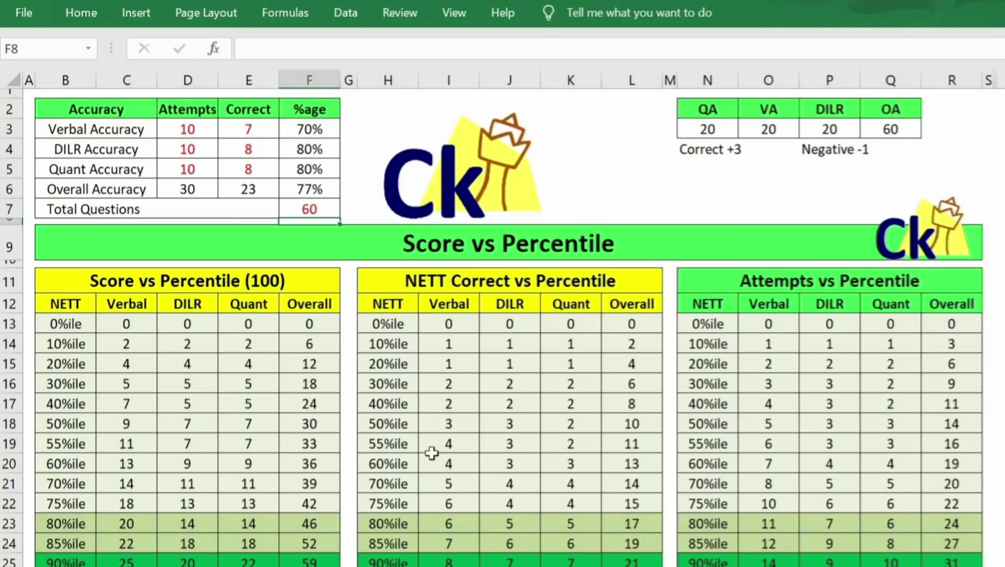
{"action": "left_click", "coordinate": [326, 203]}
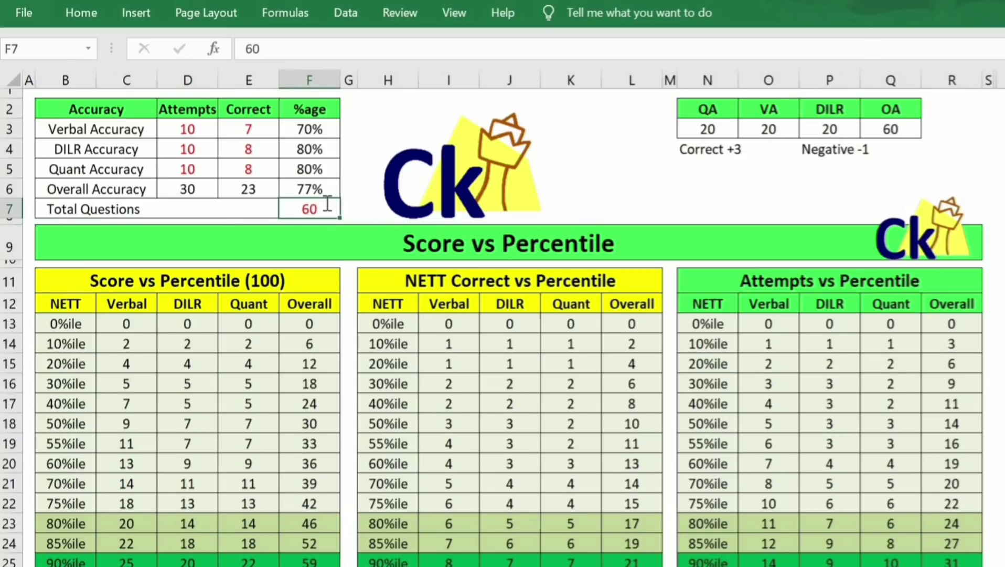
{"action": "type", "text": "75"}
{"action": "key", "text": "Return"}
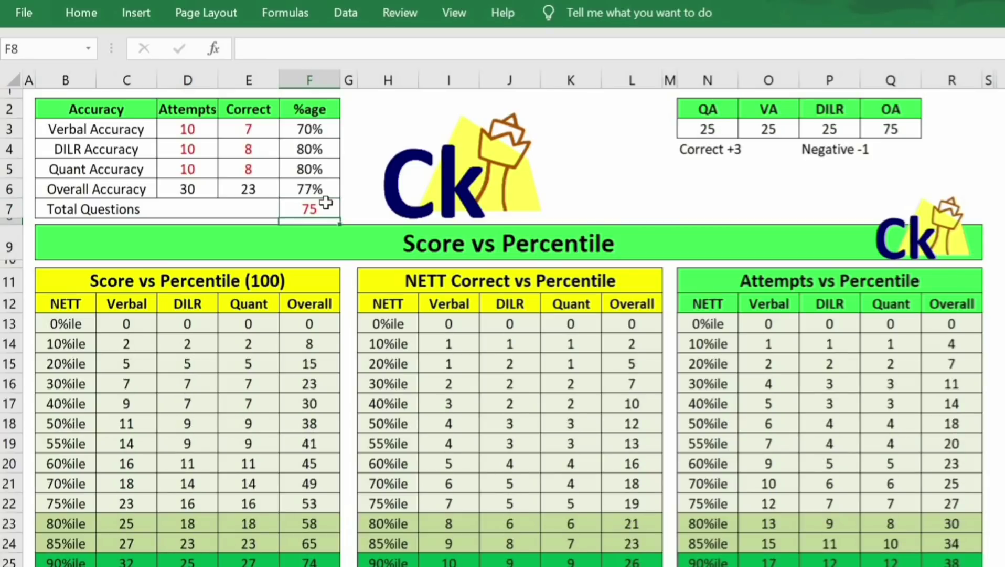
- Step through the attempts and correct-answer inputs up to the Total Questions value
{"action": "left_click", "coordinate": [190, 132]}
{"action": "key", "text": "Down"}
{"action": "key", "text": "Down"}
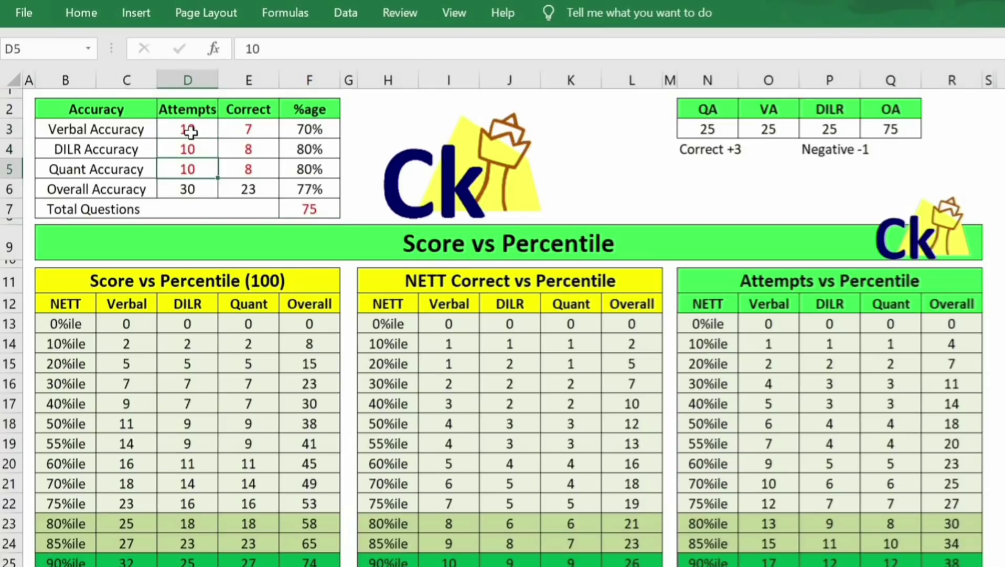
{"action": "key", "text": "Down"}
{"action": "key", "text": "Up"}
{"action": "key", "text": "Up"}
{"action": "key", "text": "Up"}
{"action": "key", "text": "Right"}
{"action": "key", "text": "Left"}
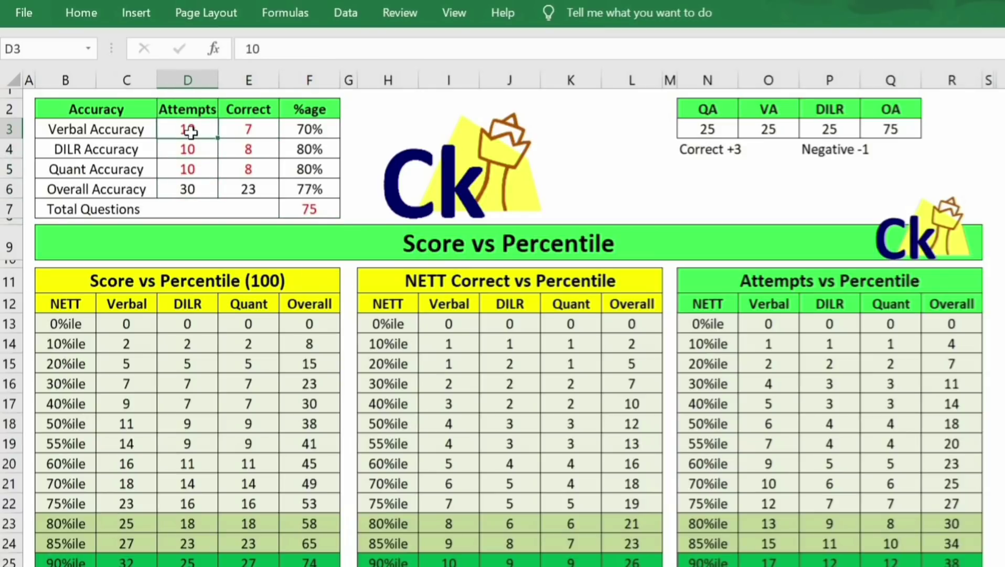
{"action": "key", "text": "Down"}
{"action": "key", "text": "Right"}
{"action": "key", "text": "Left"}
{"action": "key", "text": "Down"}
{"action": "key", "text": "Right"}
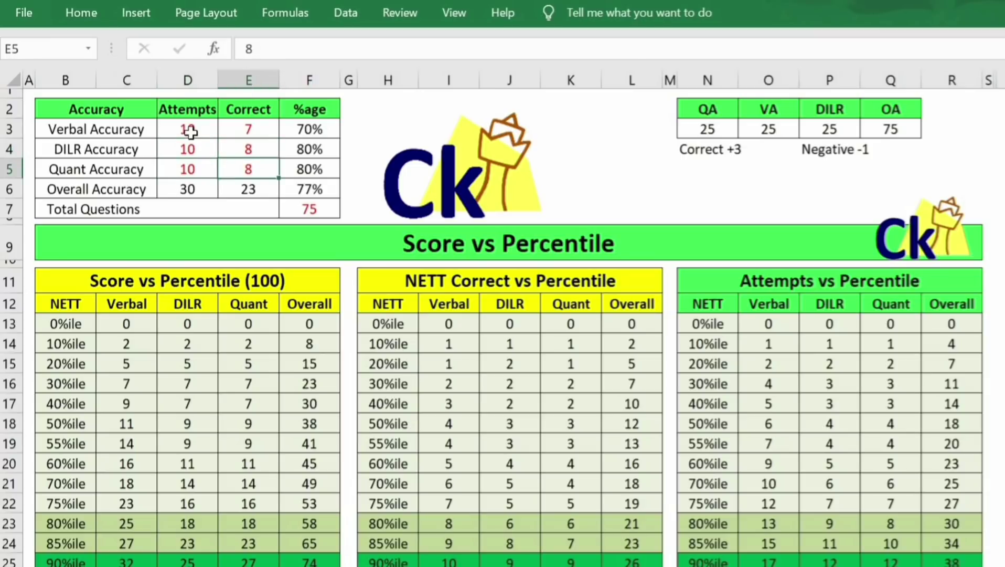
{"action": "key", "text": "Down"}
{"action": "key", "text": "Down"}
{"action": "key", "text": "Down"}
{"action": "key", "text": "Up"}
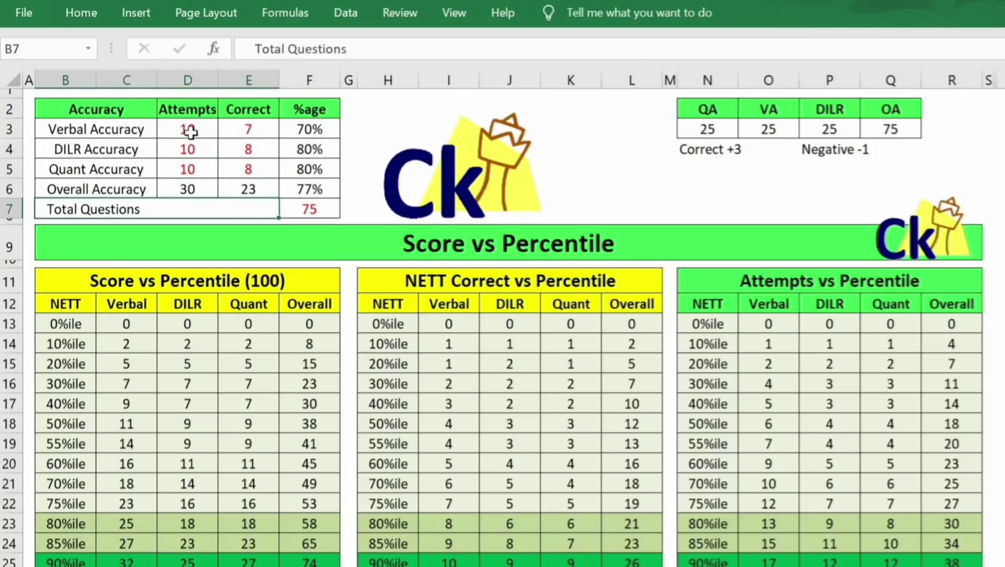
{"action": "key", "text": "Right"}
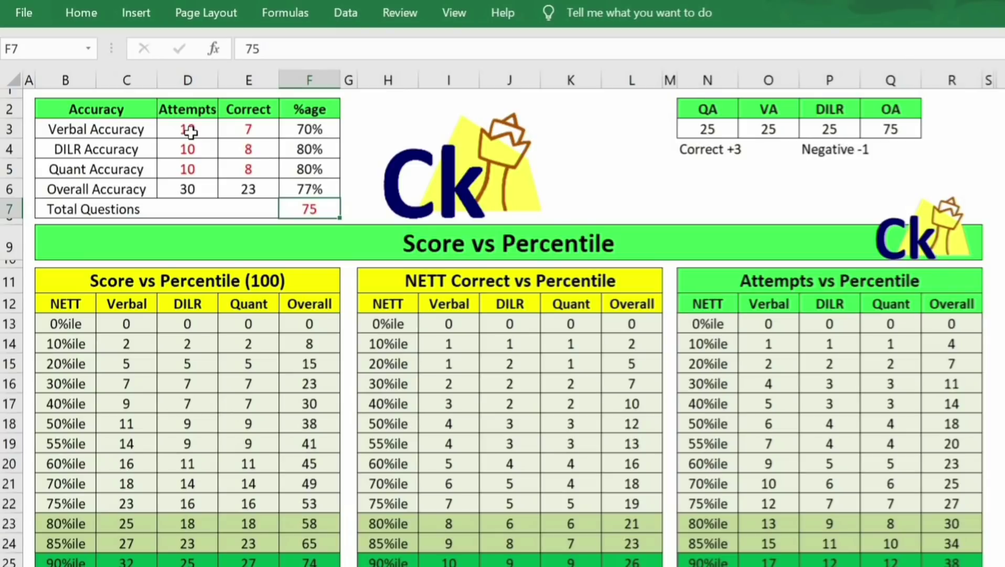
- Reset Total Questions to 66 after fixing a mistyped 222
{"action": "type", "text": "222"}
{"action": "key", "text": "BackSpace"}
{"action": "key", "text": "BackSpace"}
{"action": "key", "text": "BackSpace"}
{"action": "type", "text": "66"}
{"action": "key", "text": "Return"}
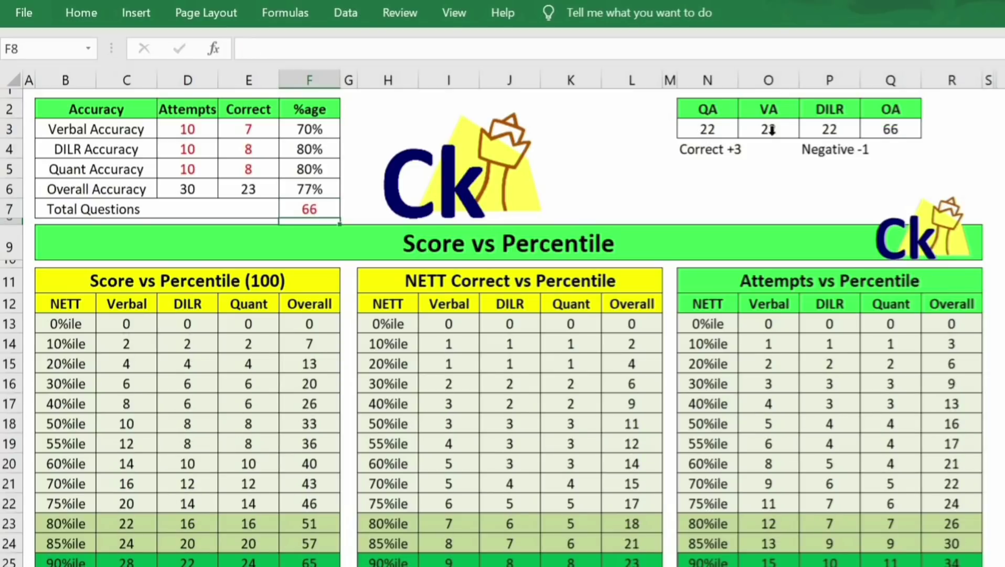
- Select the QA and VA totals beside the Correct +3 marking note
{"action": "left_click", "coordinate": [729, 143]}
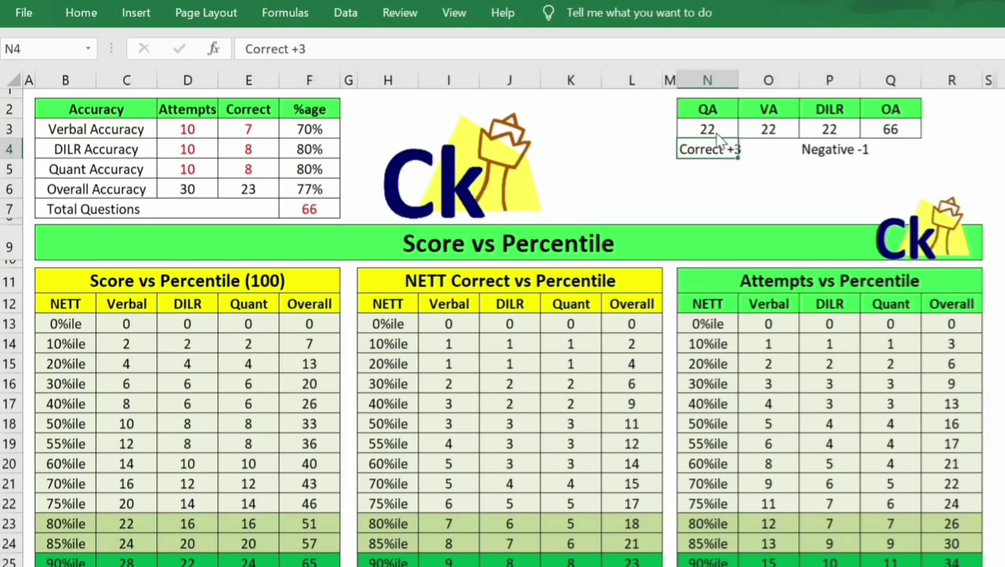
{"action": "right_click", "coordinate": [718, 135]}
{"action": "left_click_drag", "start_coordinate": [709, 130], "coordinate": [827, 185]}
{"action": "left_click", "coordinate": [827, 184]}
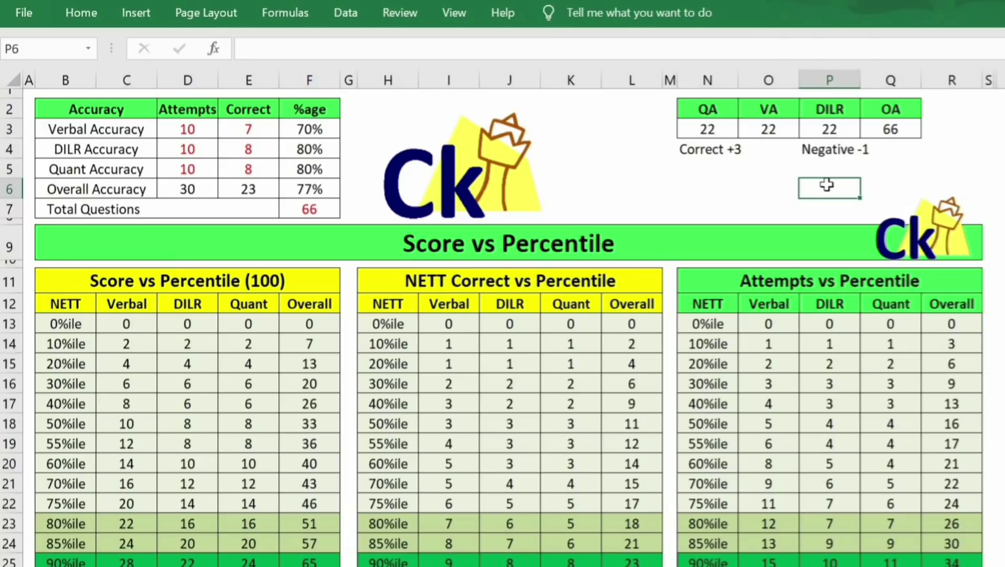
- Move from the overall accuracy formula down to the percentile tables' Total row
{"action": "key", "text": "Left"}
{"action": "key", "text": "ctrl+Left"}
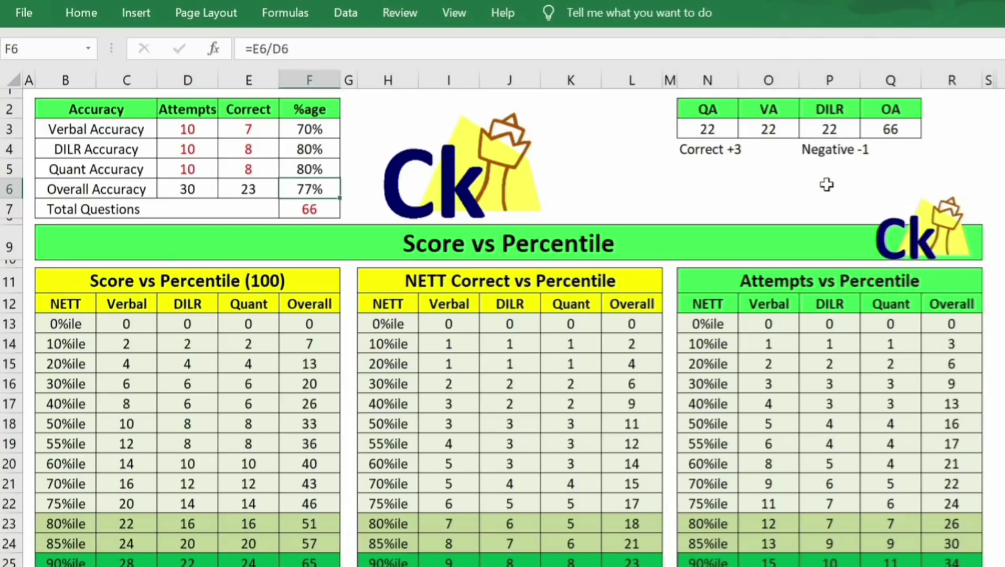
{"action": "key", "text": "Home"}
{"action": "key", "text": "Down"}
{"action": "key", "text": "Down"}
{"action": "key", "text": "Down"}
{"action": "key", "text": "Down"}
{"action": "key", "text": "Down"}
{"action": "key", "text": "Down"}
{"action": "key", "text": "Down"}
{"action": "key", "text": "Down"}
{"action": "key", "text": "Down"}
{"action": "key", "text": "Down"}
{"action": "key", "text": "Down"}
{"action": "key", "text": "Down"}
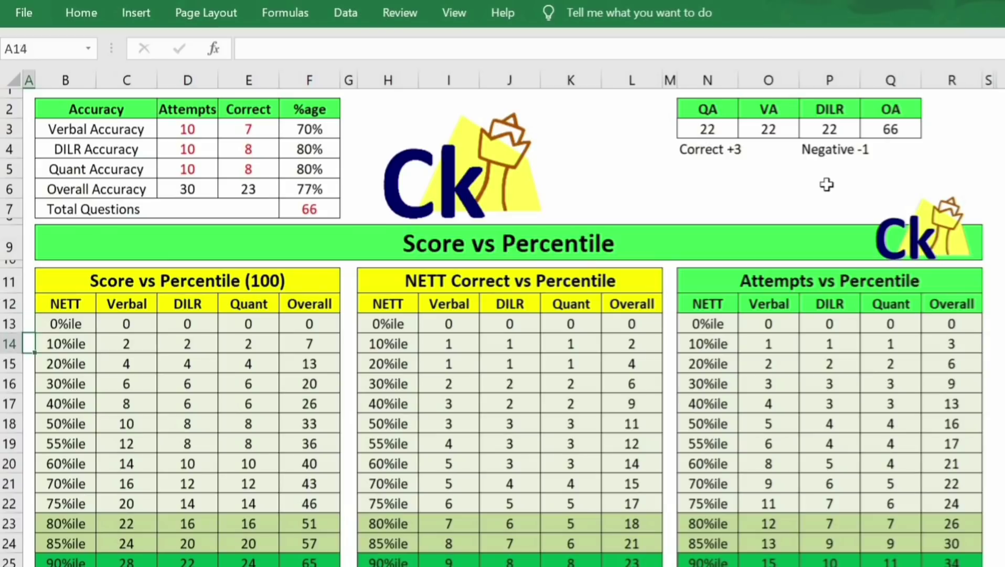
{"action": "key", "text": "Down"}
{"action": "key", "text": "Down"}
{"action": "key", "text": "Down"}
{"action": "key", "text": "Down"}
{"action": "key", "text": "Down"}
{"action": "key", "text": "Down"}
{"action": "key", "text": "Down"}
{"action": "key", "text": "Down"}
{"action": "key", "text": "Down"}
{"action": "key", "text": "Down"}
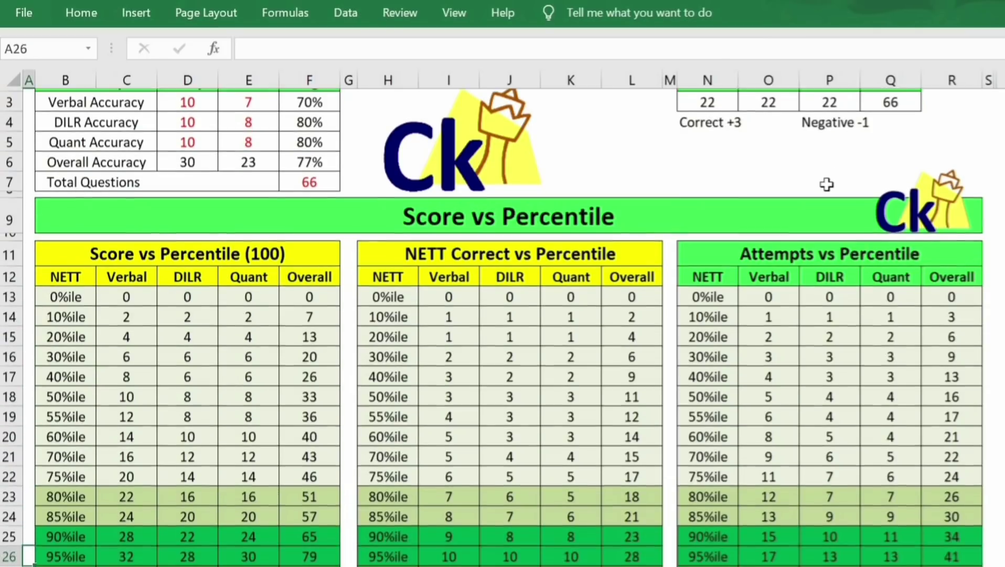
{"action": "key", "text": "Down"}
{"action": "key", "text": "Down"}
{"action": "key", "text": "Down"}
{"action": "key", "text": "Down"}
{"action": "key", "text": "Down"}
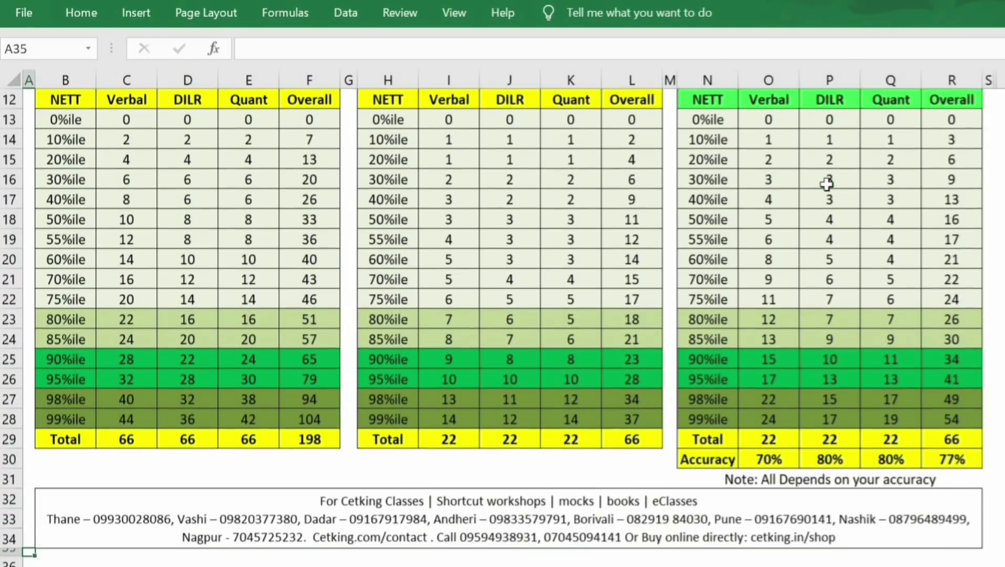
{"action": "key", "text": "Up"}
{"action": "key", "text": "Up"}
{"action": "key", "text": "Up"}
{"action": "key", "text": "Up"}
{"action": "key", "text": "Up"}
{"action": "key", "text": "Up"}
{"action": "key", "text": "Up"}
{"action": "key", "text": "Up"}
{"action": "key", "text": "Up"}
{"action": "key", "text": "Up"}
{"action": "key", "text": "Up"}
{"action": "key", "text": "Up"}
{"action": "key", "text": "Up"}
{"action": "key", "text": "Up"}
{"action": "key", "text": "Up"}
{"action": "key", "text": "Up"}
{"action": "key", "text": "Up"}
{"action": "key", "text": "Up"}
{"action": "key", "text": "Up"}
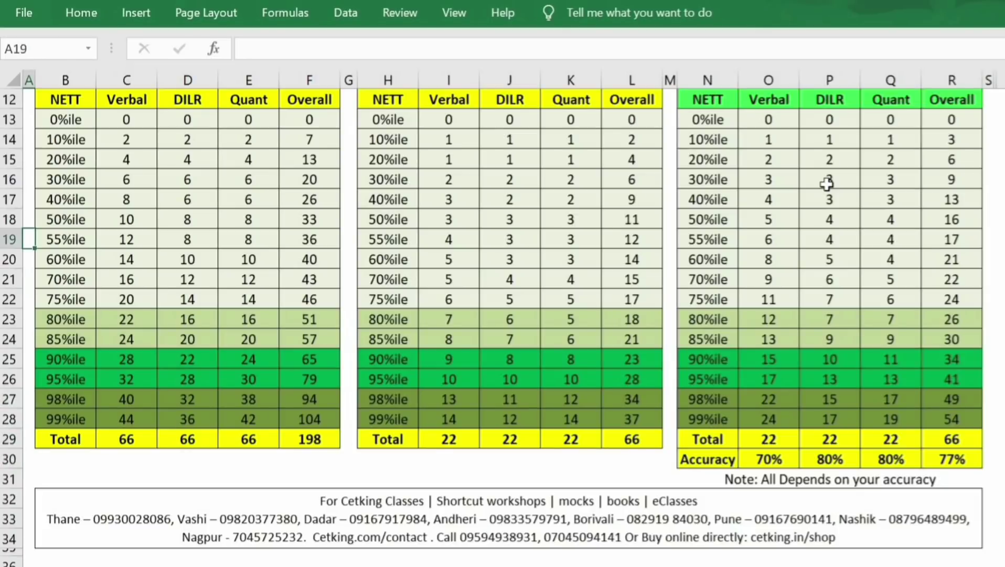
- Inspect the 90%ile Verbal, DILR, Quant and Overall score formulas
{"action": "scroll", "coordinate": [826, 183], "scroll_direction": "up", "scroll_amount": 2}
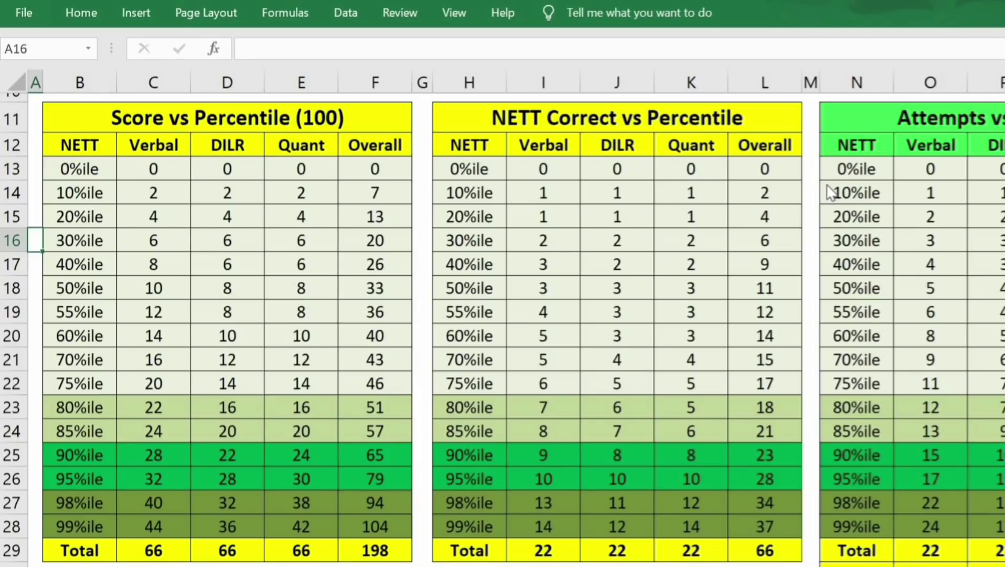
{"action": "scroll", "coordinate": [830, 191], "scroll_direction": "up", "scroll_amount": 3}
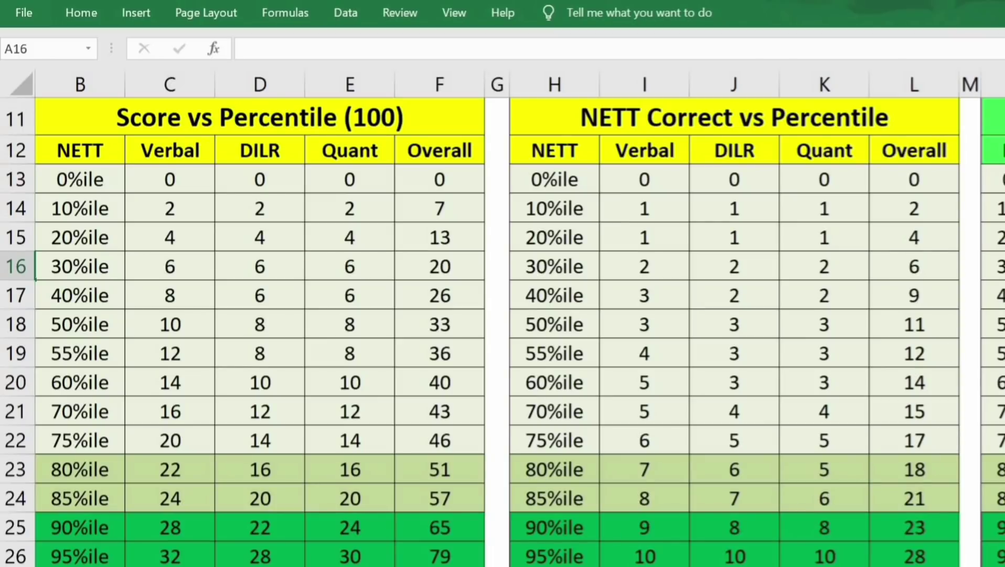
{"action": "scroll", "coordinate": [273, 476], "scroll_direction": "left", "scroll_amount": 1}
{"action": "key", "text": "Down"}
{"action": "key", "text": "Down"}
{"action": "key", "text": "Down"}
{"action": "key", "text": "Down"}
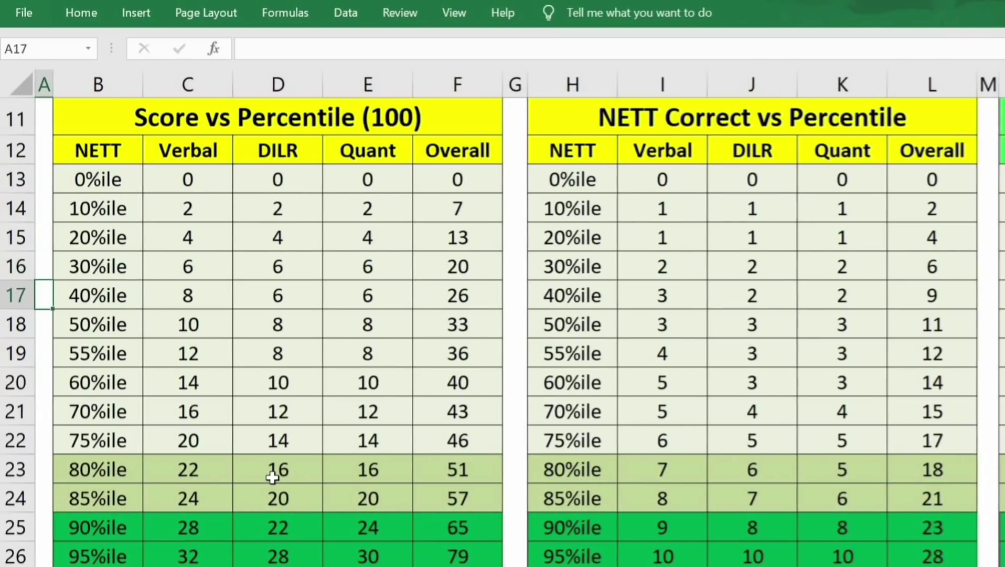
{"action": "left_click", "coordinate": [125, 526]}
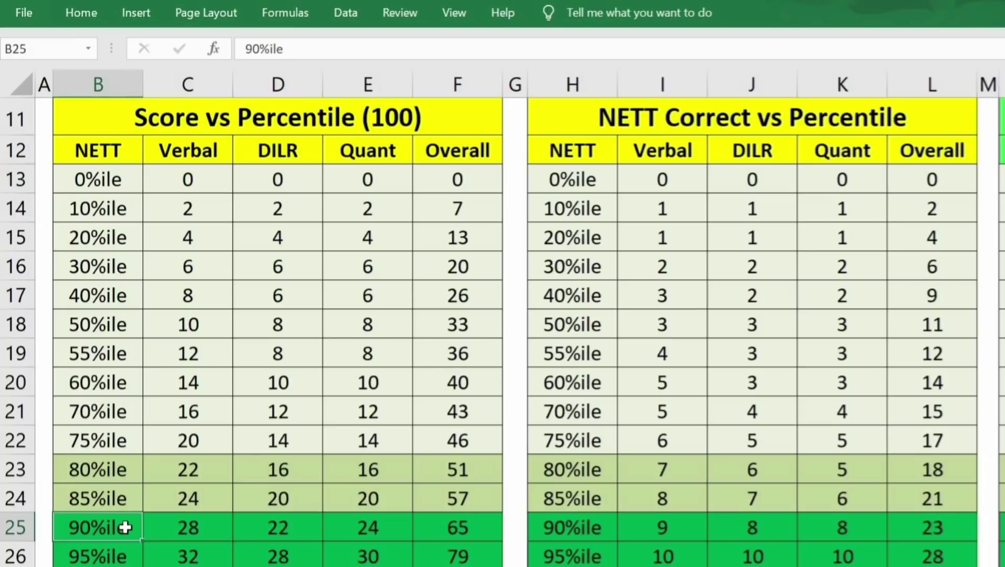
{"action": "key", "text": "Right"}
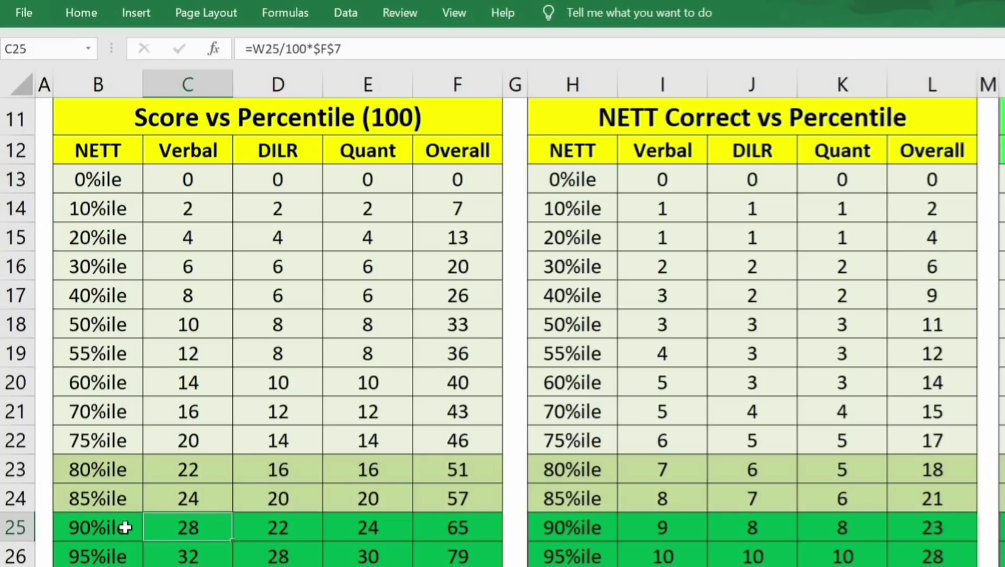
{"action": "key", "text": "Right"}
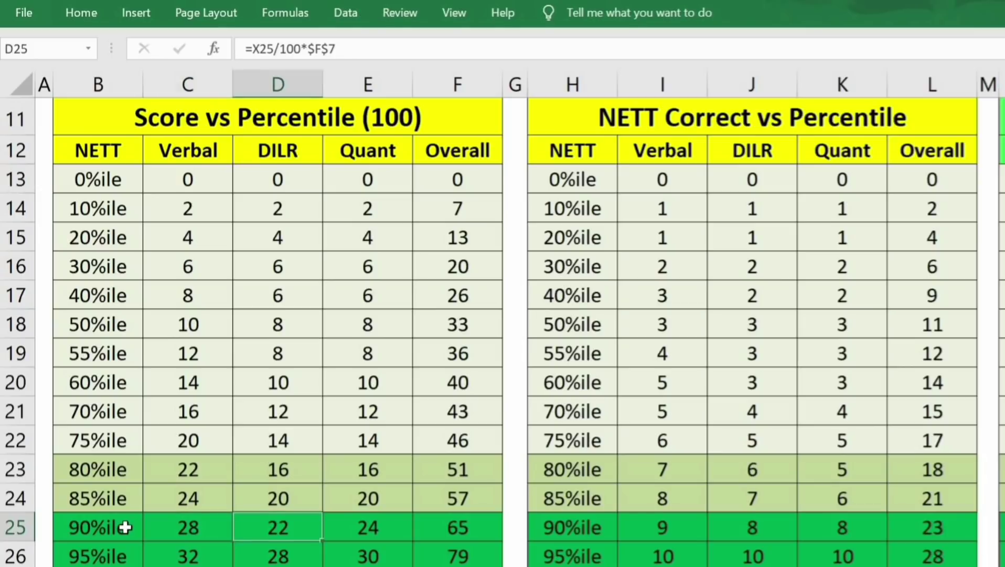
{"action": "key", "text": "Right"}
{"action": "key", "text": "Right"}
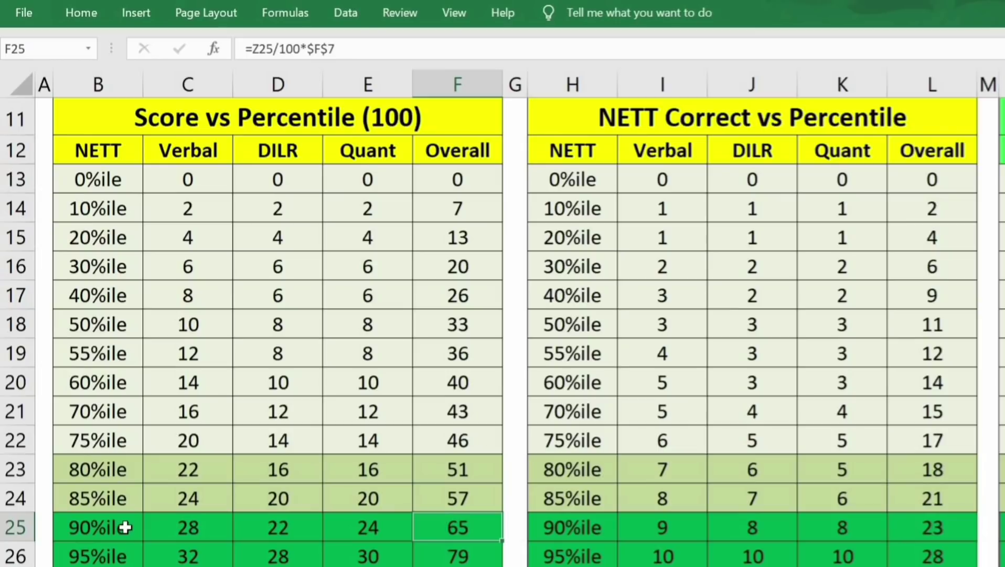
- Review the Overall formulas down to the Total row
{"action": "key", "text": "Down"}
{"action": "key", "text": "Down"}
{"action": "key", "text": "Down"}
{"action": "key", "text": "Down"}
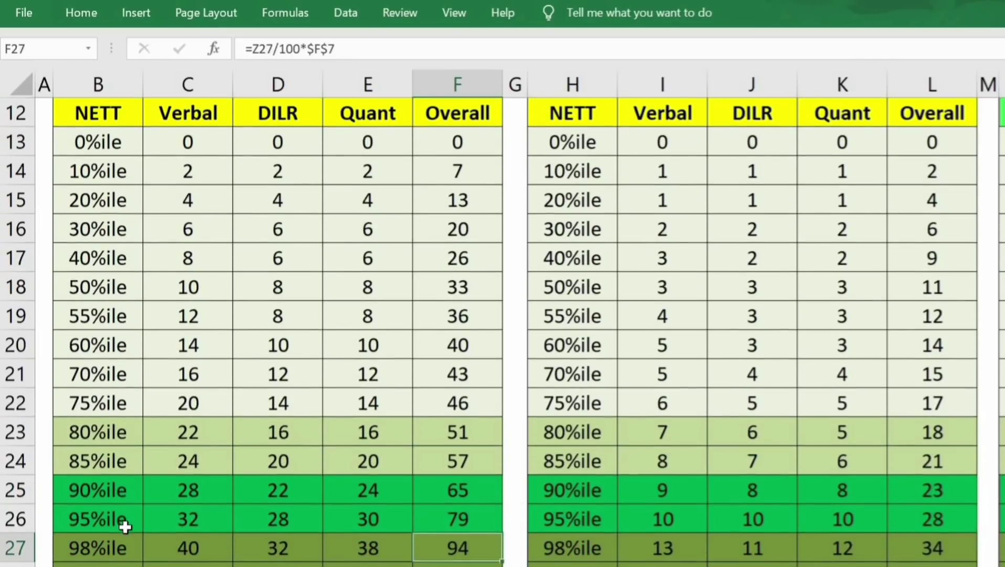
{"action": "key", "text": "Down"}
{"action": "key", "text": "Up"}
{"action": "key", "text": "Up"}
{"action": "key", "text": "Up"}
{"action": "key", "text": "Up"}
{"action": "key", "text": "Up"}
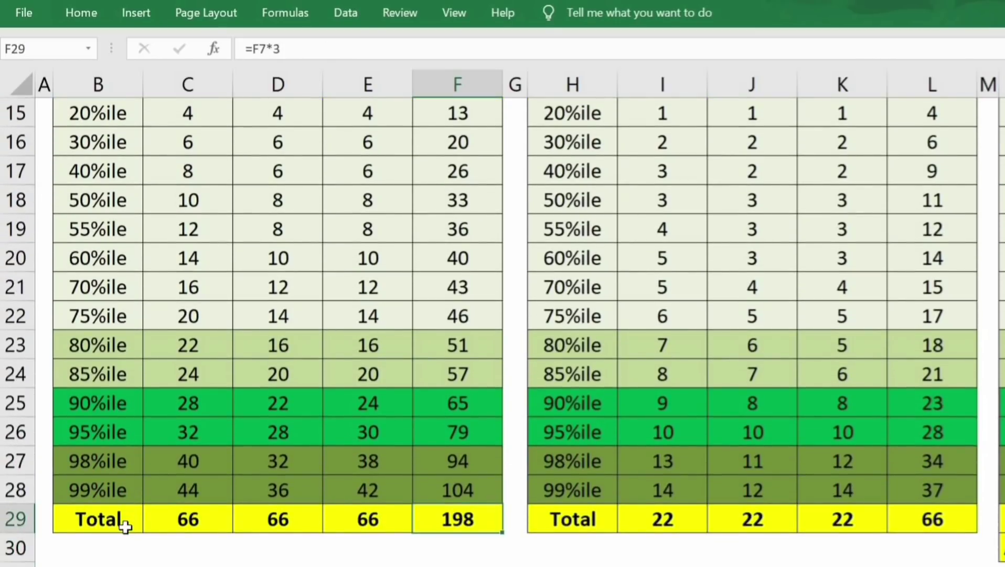
{"action": "key", "text": "Down"}
{"action": "key", "text": "Down"}
{"action": "key", "text": "Up"}
{"action": "key", "text": "Up"}
{"action": "key", "text": "Up"}
{"action": "key", "text": "Up"}
{"action": "key", "text": "Up"}
{"action": "key", "text": "Up"}
{"action": "key", "text": "Up"}
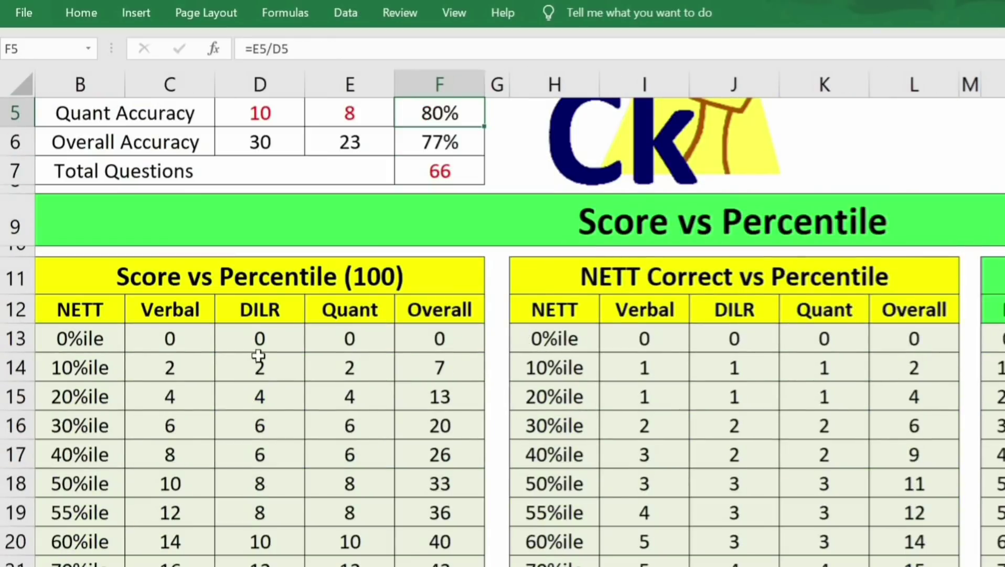
- Delete ' (100)' from the first table's title, then check its percentile labels
{"action": "double_click", "coordinate": [428, 271]}
{"action": "key", "text": "BackSpace"}
{"action": "key", "text": "BackSpace"}
{"action": "key", "text": "BackSpace"}
{"action": "key", "text": "BackSpace"}
{"action": "key", "text": "BackSpace"}
{"action": "key", "text": "BackSpace"}
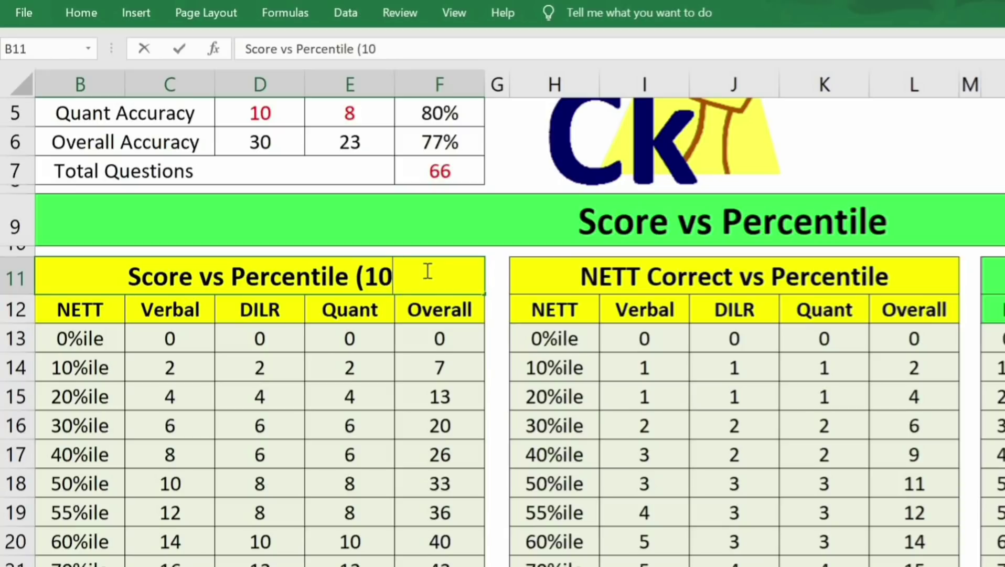
{"action": "key", "text": "Return"}
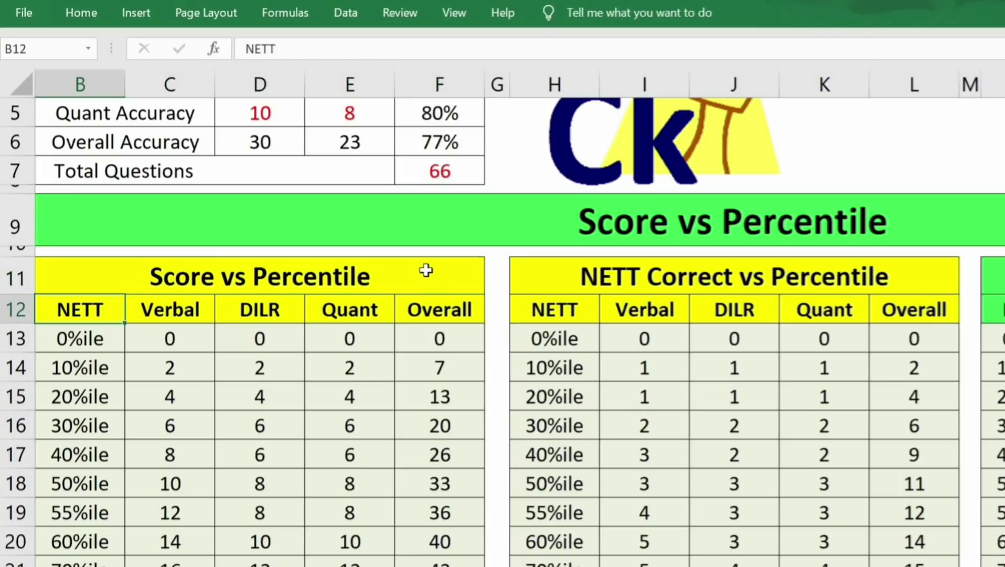
{"action": "key", "text": "Down"}
{"action": "key", "text": "Down"}
{"action": "key", "text": "Down"}
{"action": "key", "text": "Down"}
{"action": "key", "text": "Down"}
{"action": "key", "text": "Down"}
{"action": "key", "text": "Down"}
{"action": "key", "text": "Down"}
{"action": "key", "text": "Down"}
{"action": "key", "text": "Down"}
{"action": "key", "text": "Down"}
{"action": "key", "text": "Down"}
{"action": "key", "text": "Down"}
{"action": "key", "text": "Down"}
{"action": "key", "text": "Down"}
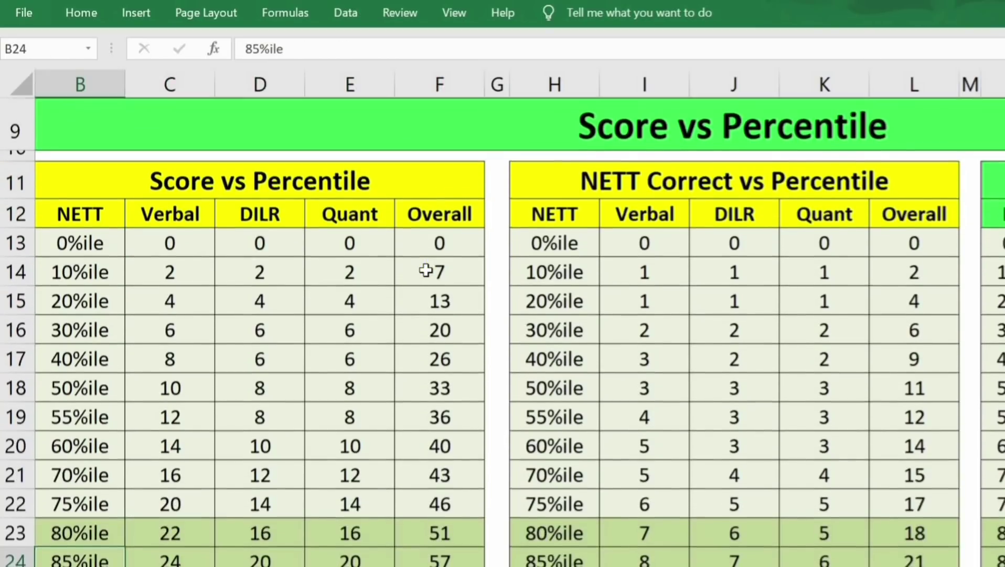
{"action": "key", "text": "Up"}
{"action": "key", "text": "Up"}
{"action": "key", "text": "Up"}
{"action": "key", "text": "Up"}
{"action": "key", "text": "Up"}
{"action": "key", "text": "Up"}
{"action": "key", "text": "Up"}
{"action": "key", "text": "Up"}
{"action": "key", "text": "Up"}
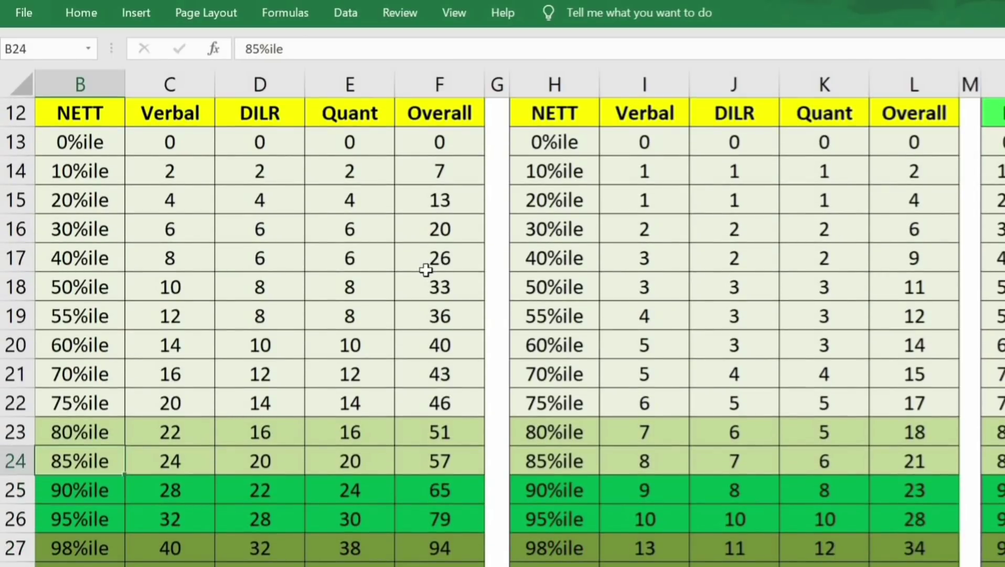
{"action": "key", "text": "Up"}
{"action": "key", "text": "Up"}
{"action": "key", "text": "Up"}
{"action": "key", "text": "Up"}
{"action": "key", "text": "Up"}
{"action": "key", "text": "Up"}
{"action": "key", "text": "Up"}
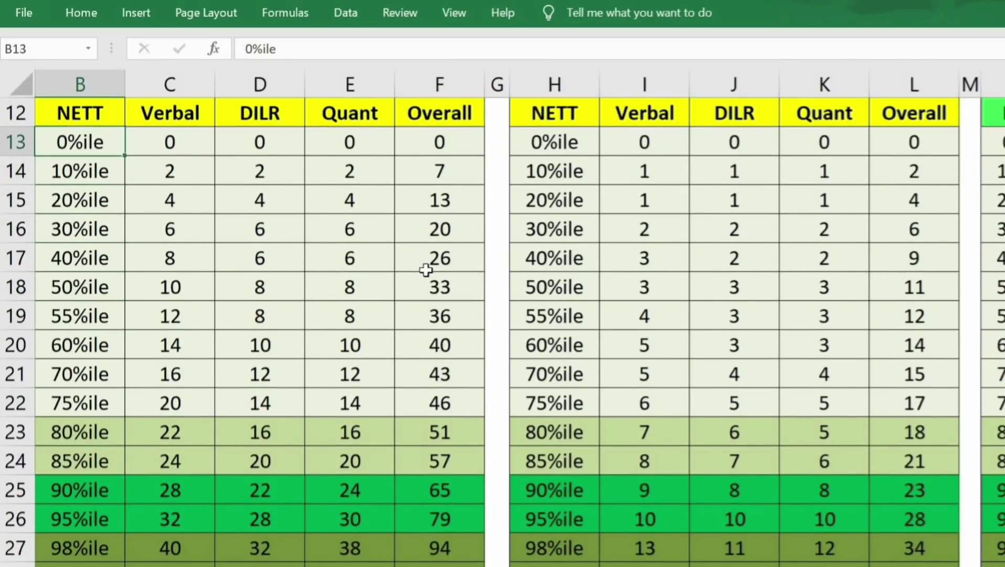
{"action": "key", "text": "Down"}
{"action": "key", "text": "Down"}
{"action": "key", "text": "Down"}
{"action": "key", "text": "Down"}
{"action": "key", "text": "Down"}
{"action": "key", "text": "Down"}
{"action": "key", "text": "Down"}
{"action": "key", "text": "Down"}
{"action": "key", "text": "Down"}
{"action": "key", "text": "Down"}
{"action": "key", "text": "Down"}
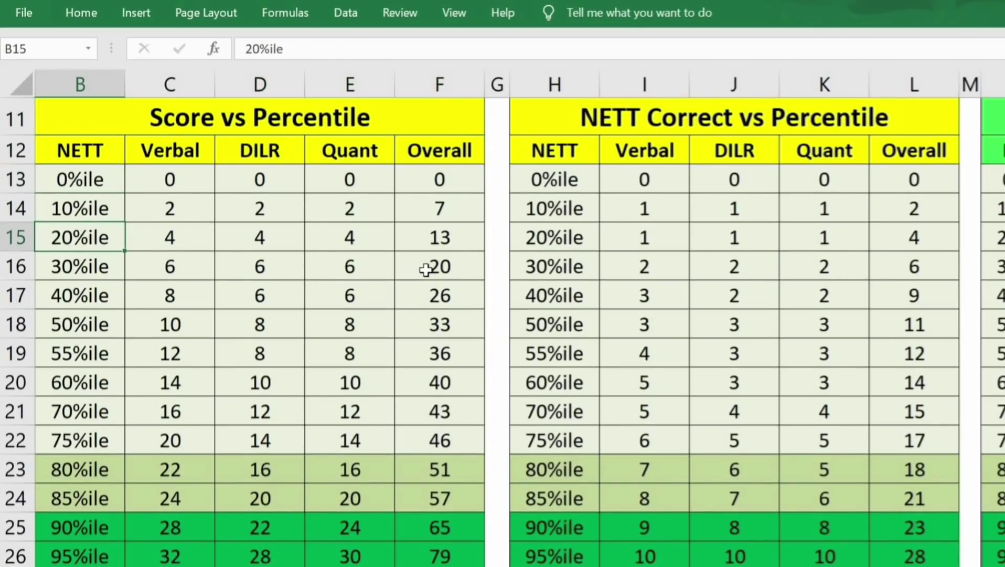
- Inspect the NETT Correct table's 90%ile Verbal, Quant and DILR formulas
{"action": "key", "text": "Right"}
{"action": "key", "text": "Right"}
{"action": "key", "text": "Down"}
{"action": "key", "text": "Down"}
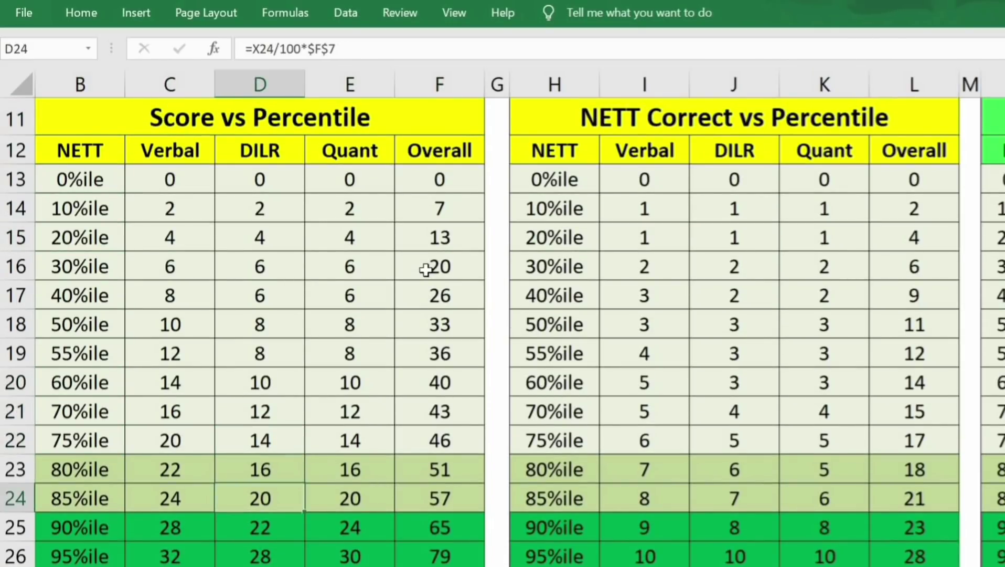
{"action": "key", "text": "Down"}
{"action": "key", "text": "Right"}
{"action": "key", "text": "Right"}
{"action": "key", "text": "Right"}
{"action": "key", "text": "Right"}
{"action": "key", "text": "Right"}
{"action": "key", "text": "Right"}
{"action": "key", "text": "Left"}
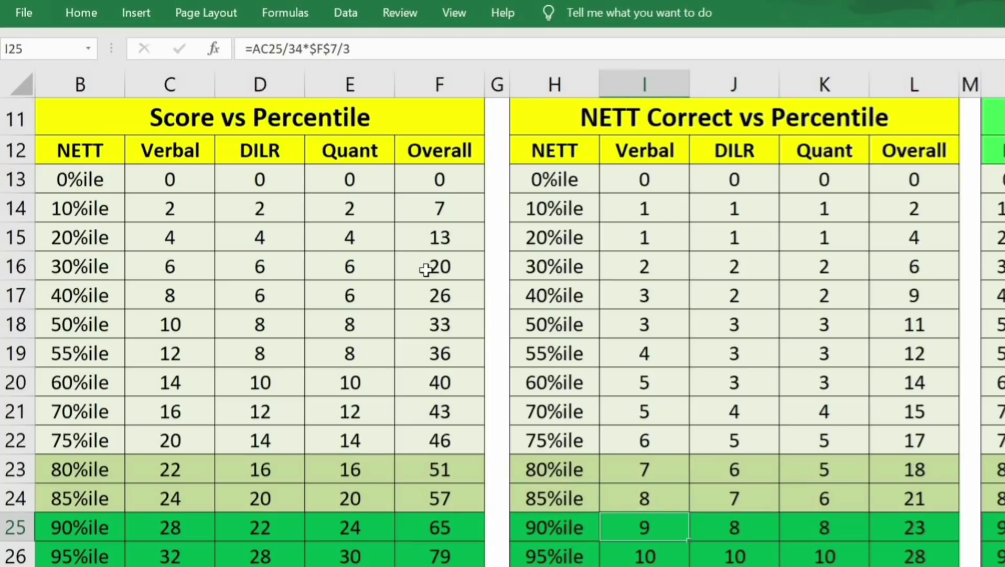
{"action": "key", "text": "Left"}
{"action": "key", "text": "Right"}
{"action": "key", "text": "Right"}
{"action": "key", "text": "Right"}
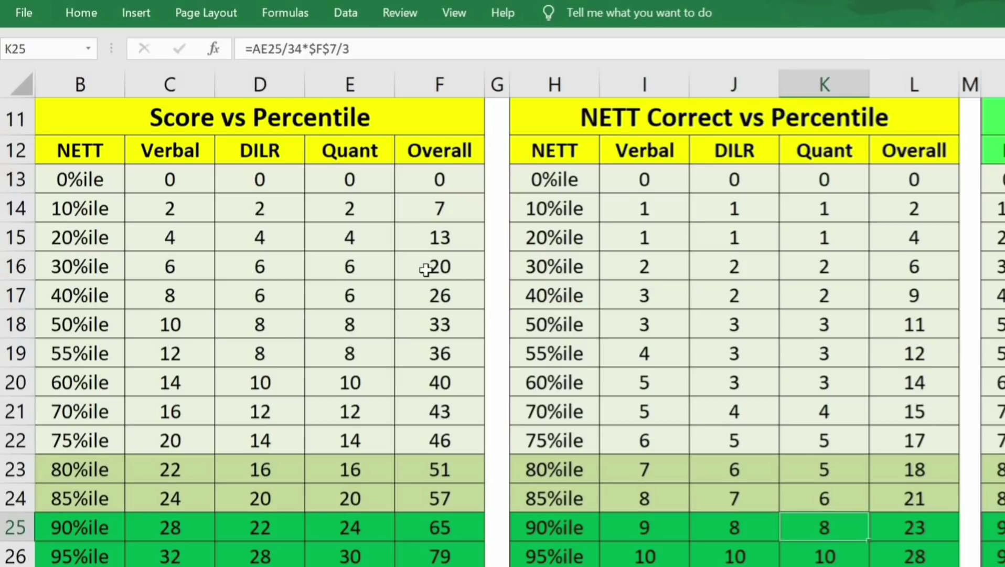
{"action": "key", "text": "Right"}
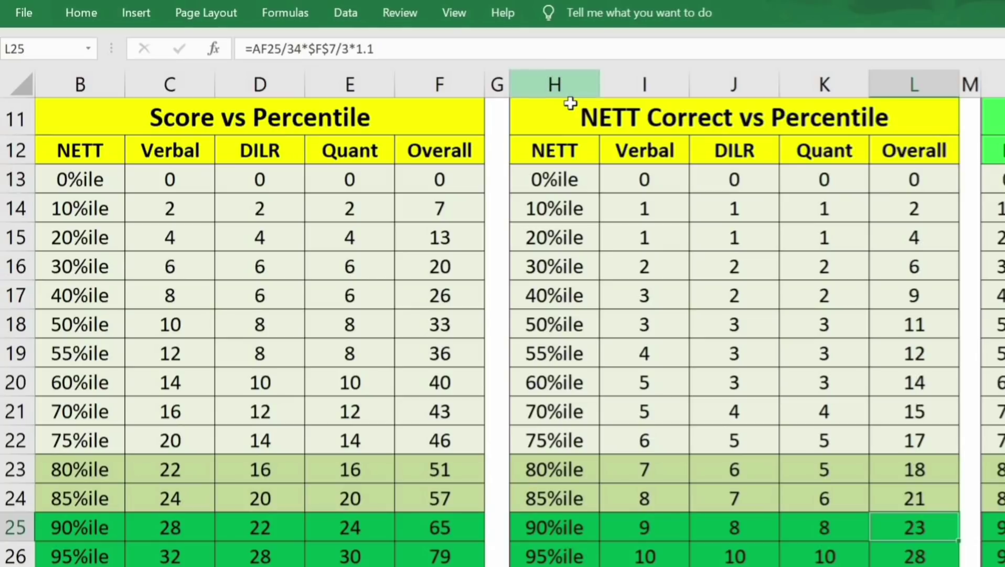
{"action": "left_click", "coordinate": [571, 104]}
{"action": "left_click", "coordinate": [705, 528]}
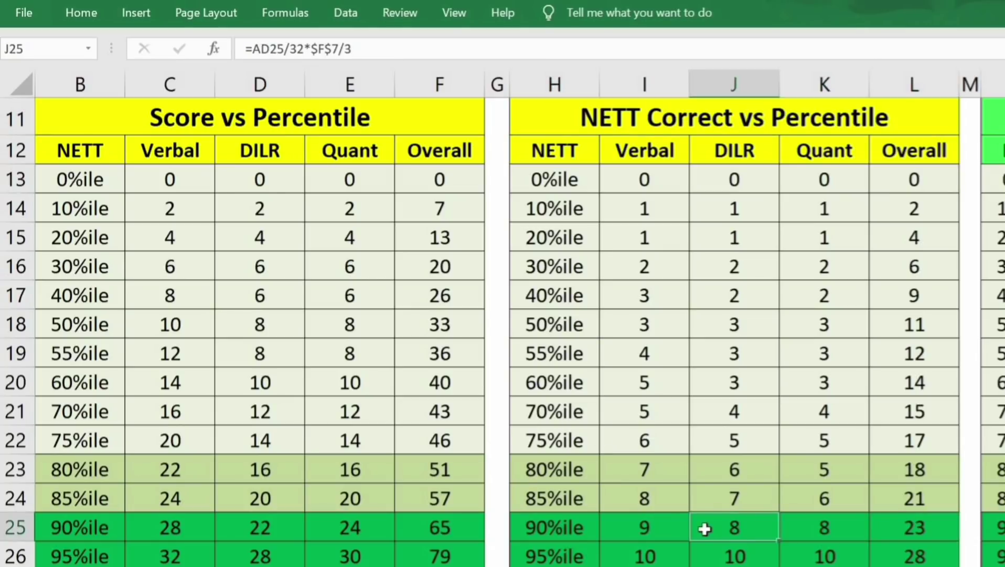
{"action": "key", "text": "Right"}
{"action": "key", "text": "Right"}
{"action": "key", "text": "Right"}
{"action": "key", "text": "Right"}
{"action": "key", "text": "Right"}
{"action": "key", "text": "Right"}
{"action": "key", "text": "Right"}
{"action": "key", "text": "Right"}
{"action": "key", "text": "Right"}
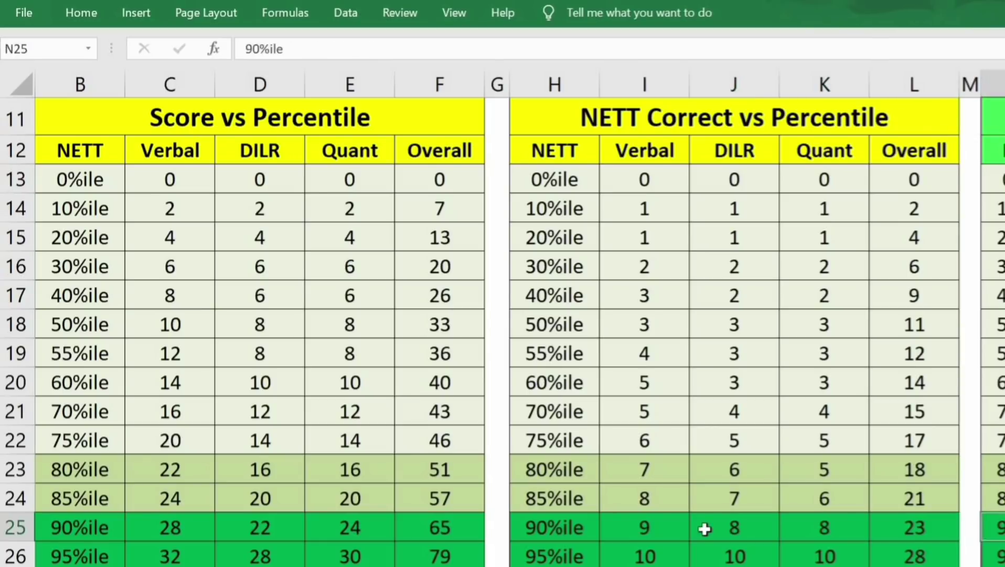
{"action": "scroll", "coordinate": [704, 529], "scroll_direction": "right", "scroll_amount": 3}
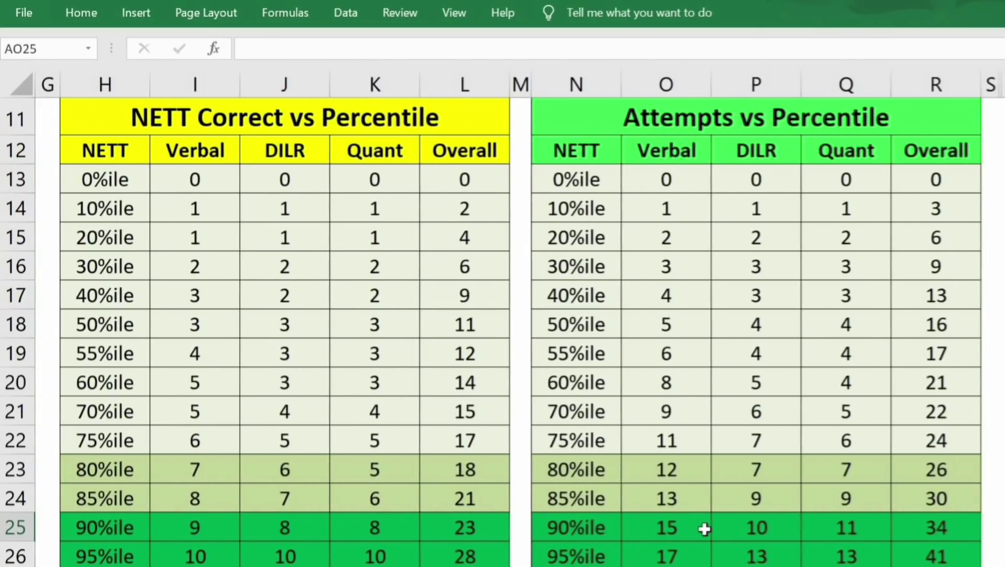
{"action": "key", "text": "Left"}
{"action": "key", "text": "Left"}
{"action": "key", "text": "Left"}
{"action": "key", "text": "Down"}
{"action": "key", "text": "Down"}
{"action": "key", "text": "Down"}
{"action": "key", "text": "Down"}
{"action": "key", "text": "Down"}
{"action": "key", "text": "Down"}
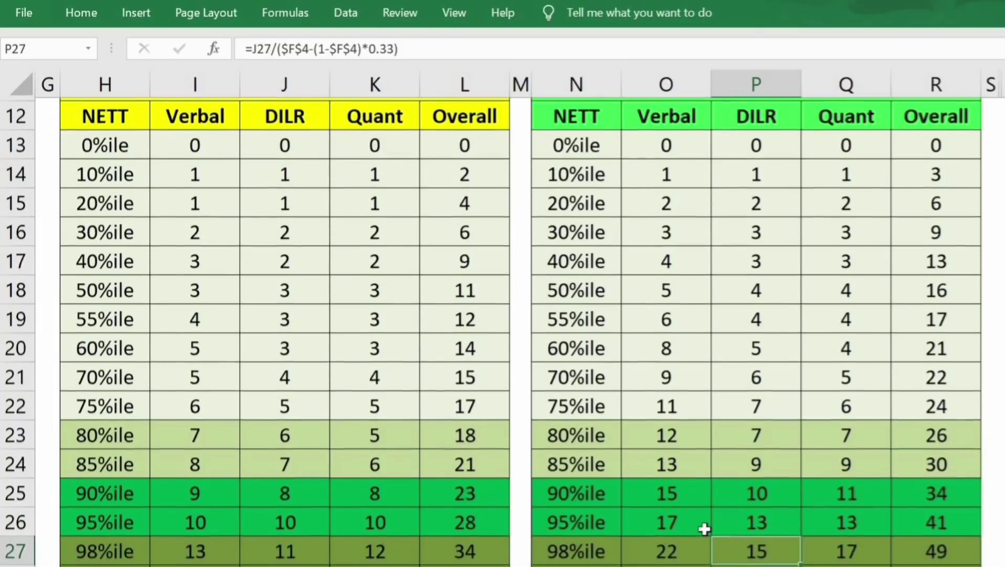
{"action": "key", "text": "Left"}
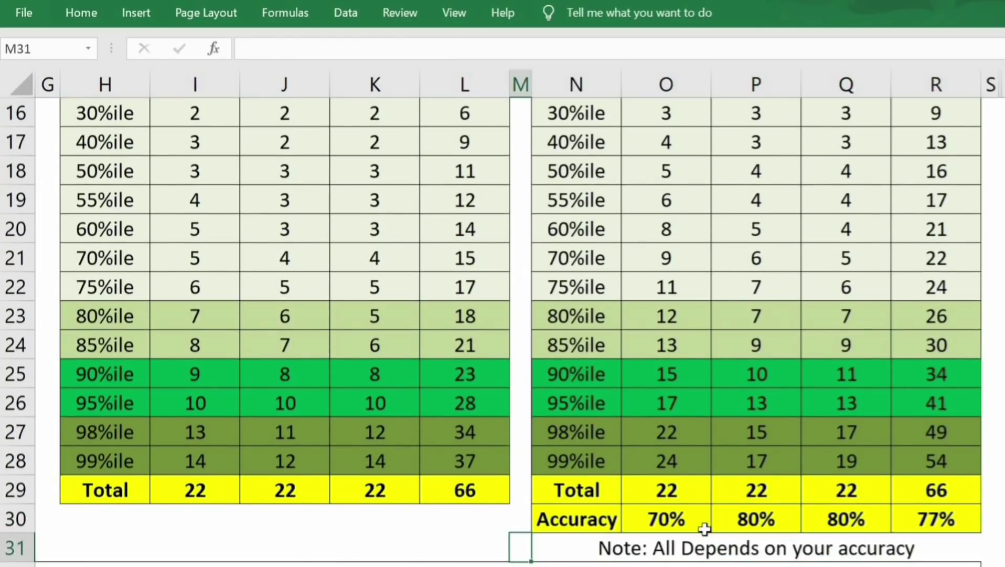
{"action": "key", "text": "Right"}
{"action": "key", "text": "Right"}
{"action": "key", "text": "Up"}
{"action": "key", "text": "Left"}
{"action": "key", "text": "Down"}
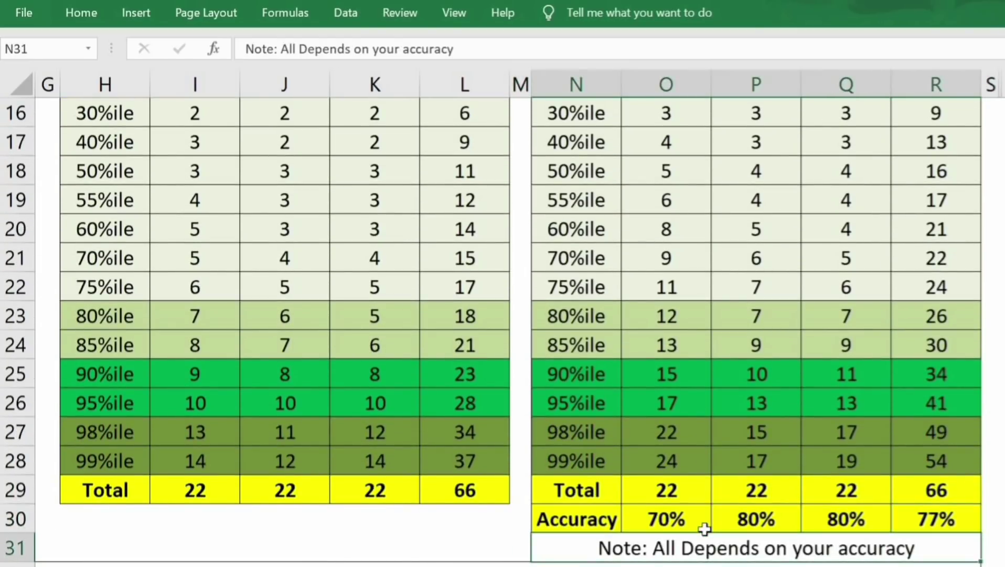
{"action": "key", "text": "Up"}
{"action": "key", "text": "Up"}
{"action": "key", "text": "Up"}
{"action": "key", "text": "Up"}
{"action": "key", "text": "Up"}
{"action": "key", "text": "Up"}
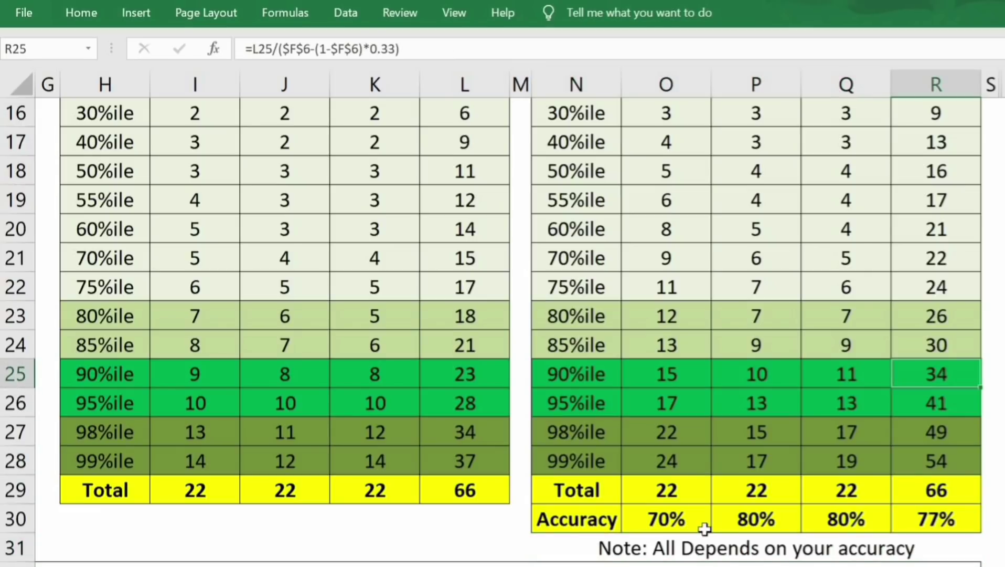
{"action": "key", "text": "Left"}
{"action": "key", "text": "Left"}
{"action": "key", "text": "Left"}
{"action": "key", "text": "Left"}
{"action": "key", "text": "Left"}
{"action": "key", "text": "Left"}
{"action": "key", "text": "Down"}
{"action": "key", "text": "Down"}
{"action": "key", "text": "Down"}
{"action": "key", "text": "Down"}
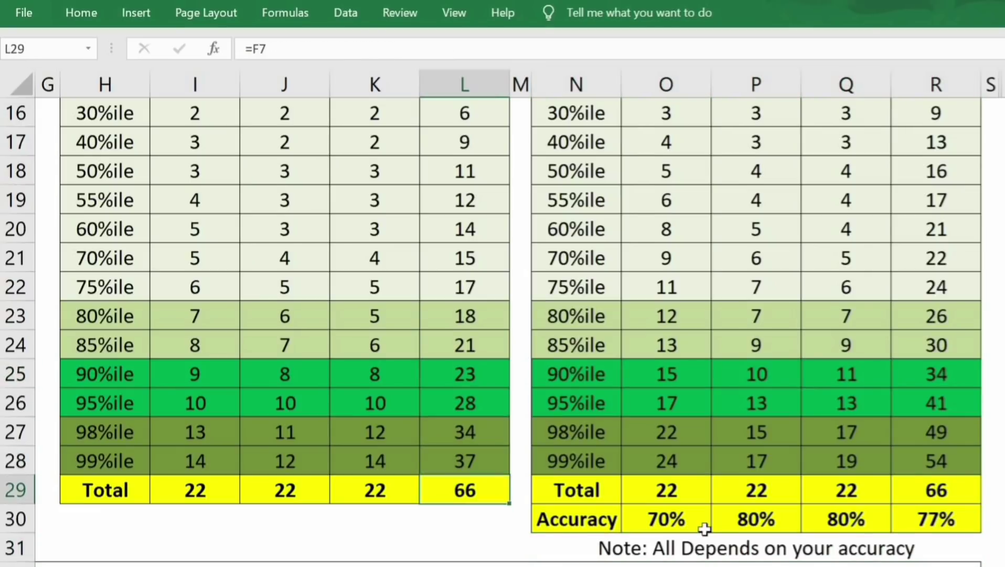
{"action": "key", "text": "Right"}
{"action": "key", "text": "Right"}
{"action": "key", "text": "Right"}
{"action": "key", "text": "Up"}
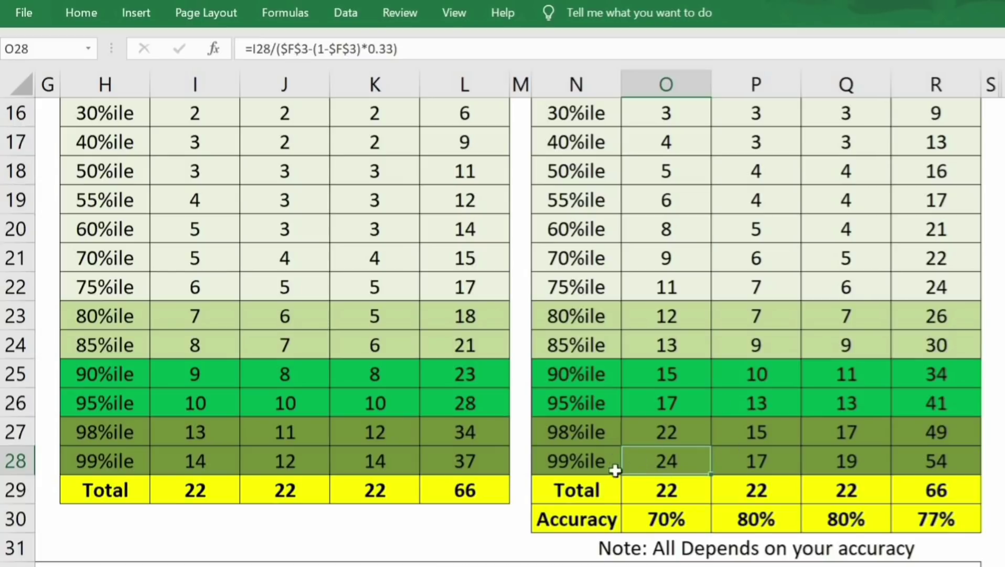
{"action": "key", "text": "Down"}
{"action": "key", "text": "Down"}
{"action": "key", "text": "Down"}
{"action": "key", "text": "Down"}
{"action": "key", "text": "Down"}
{"action": "key", "text": "Down"}
{"action": "key", "text": "Down"}
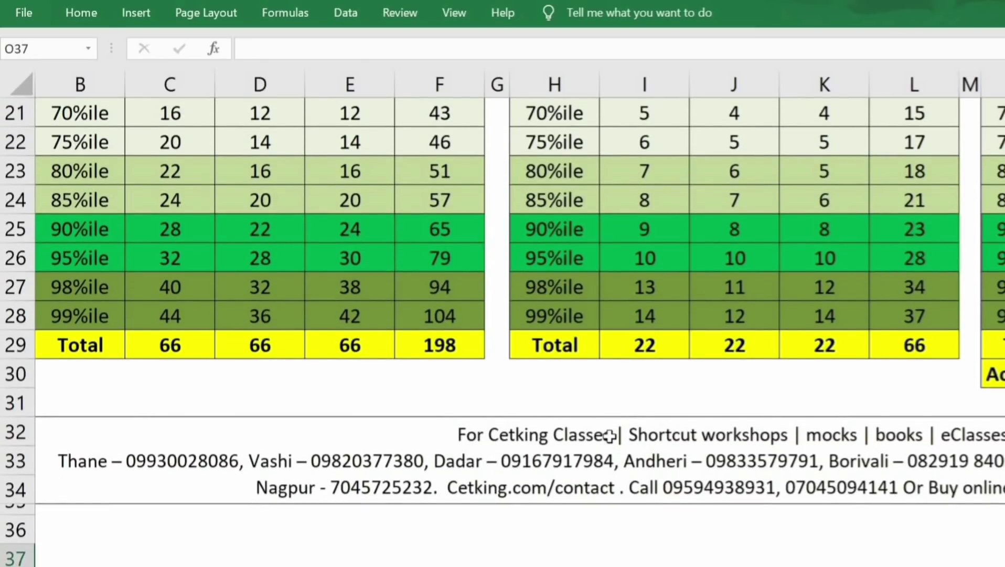
- Zoom out and scroll back up so the entire calculator sheet is visible
{"action": "scroll", "coordinate": [609, 436], "scroll_direction": "down", "scroll_amount": 3}
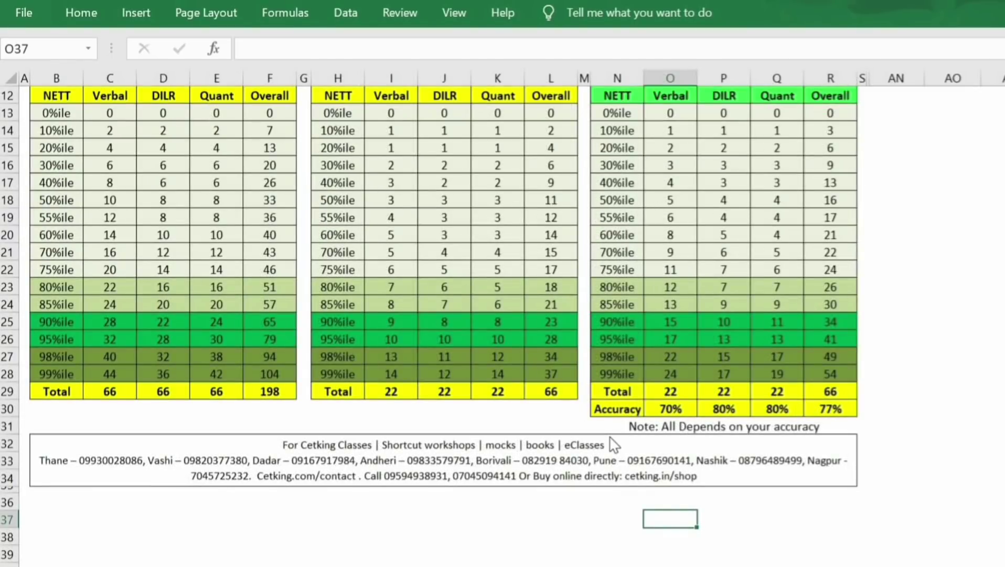
{"action": "scroll", "coordinate": [610, 438], "scroll_direction": "up", "scroll_amount": 4}
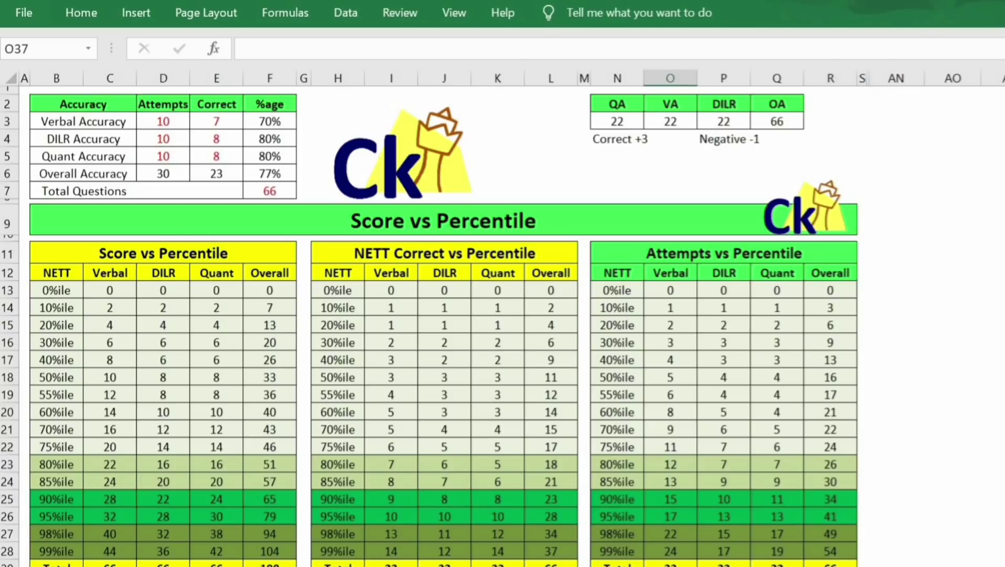
{"action": "scroll", "coordinate": [610, 437], "scroll_direction": "down", "scroll_amount": 1}
{"action": "scroll", "coordinate": [610, 436], "scroll_direction": "up", "scroll_amount": 1}
{"action": "scroll", "coordinate": [610, 440], "scroll_direction": "down", "scroll_amount": 1}
{"action": "scroll", "coordinate": [610, 440], "scroll_direction": "up", "scroll_amount": 1}
{"action": "scroll", "coordinate": [609, 435], "scroll_direction": "down", "scroll_amount": 1}
{"action": "scroll", "coordinate": [609, 434], "scroll_direction": "up", "scroll_amount": 1}
{"action": "scroll", "coordinate": [610, 442], "scroll_direction": "down", "scroll_amount": 1}
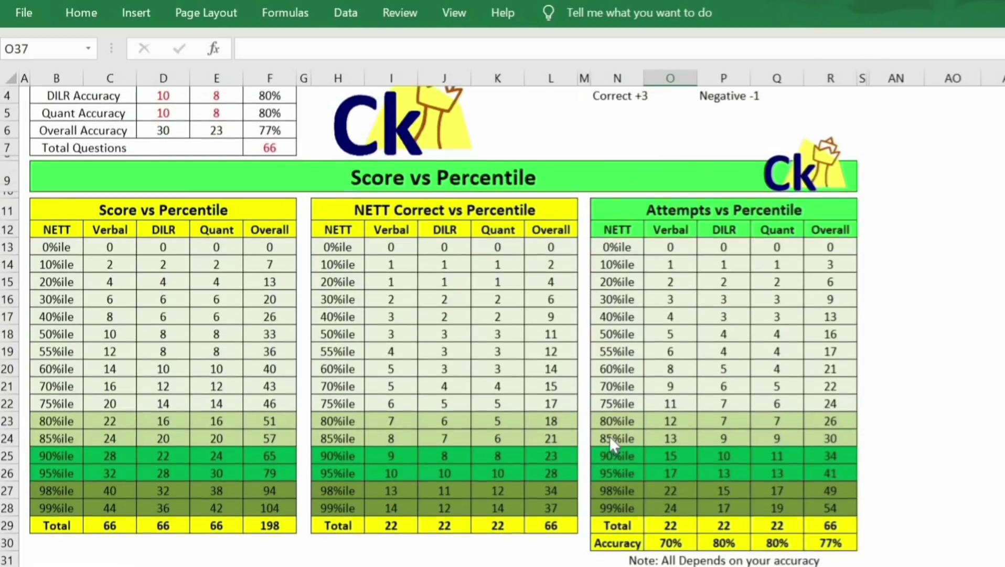
{"action": "scroll", "coordinate": [610, 443], "scroll_direction": "up", "scroll_amount": 1}
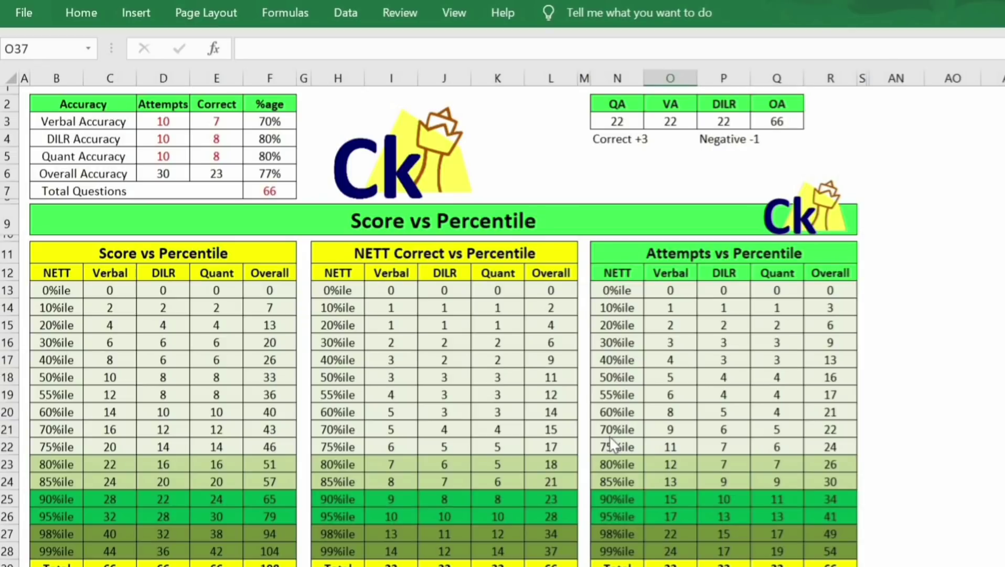